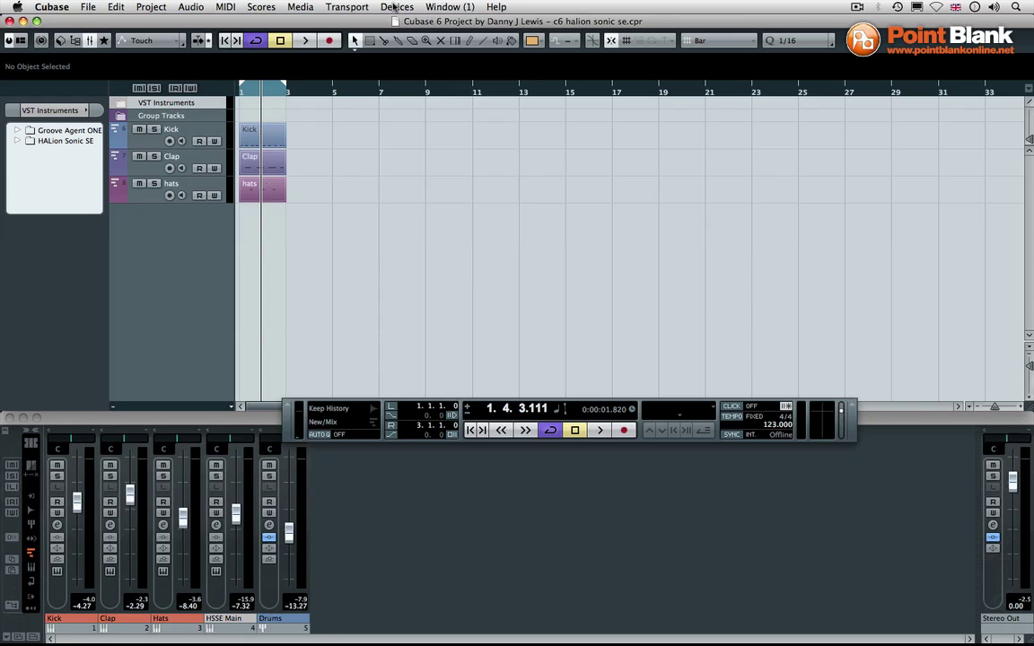
Unload HALion Sonic SE from VST Instruments slot 2, leaving it as No VST Instrument.
{"action": "left_click", "coordinate": [396, 6]}
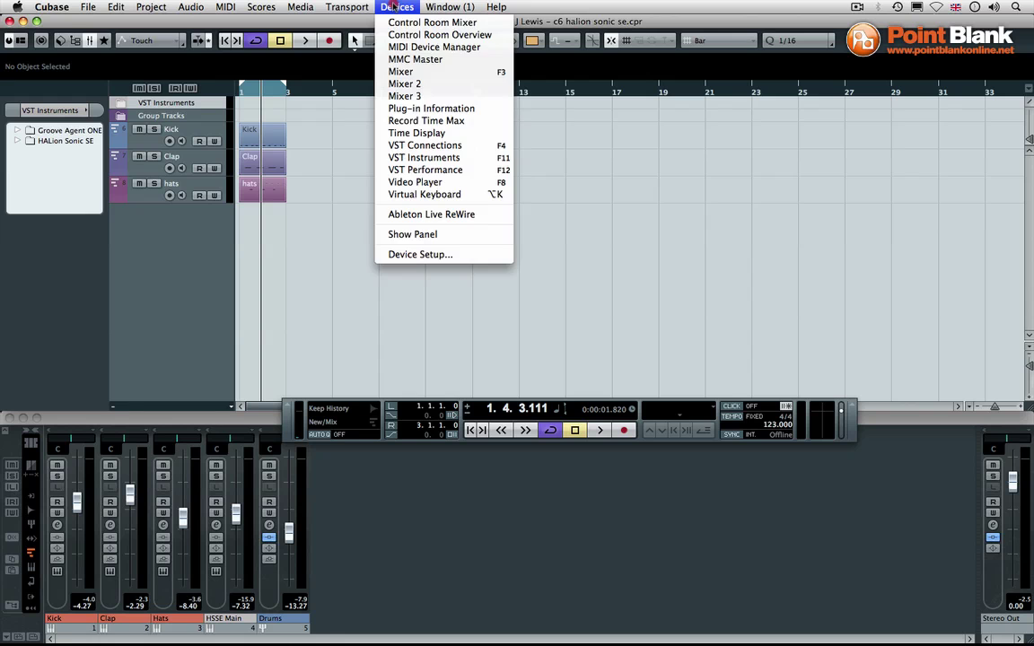
{"action": "left_click", "coordinate": [435, 160]}
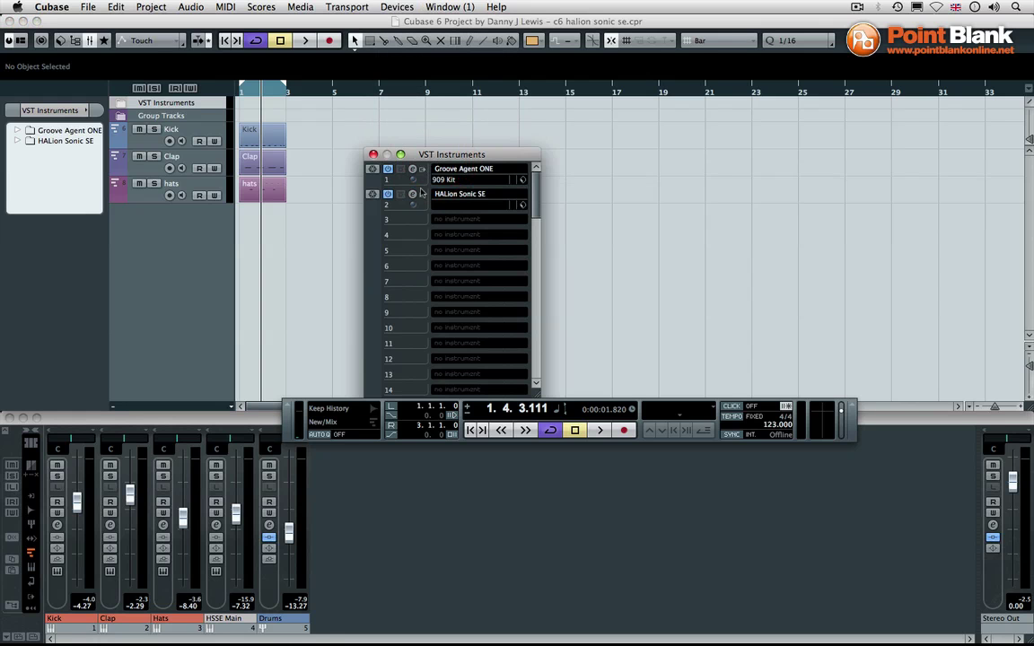
{"action": "left_click", "coordinate": [468, 197]}
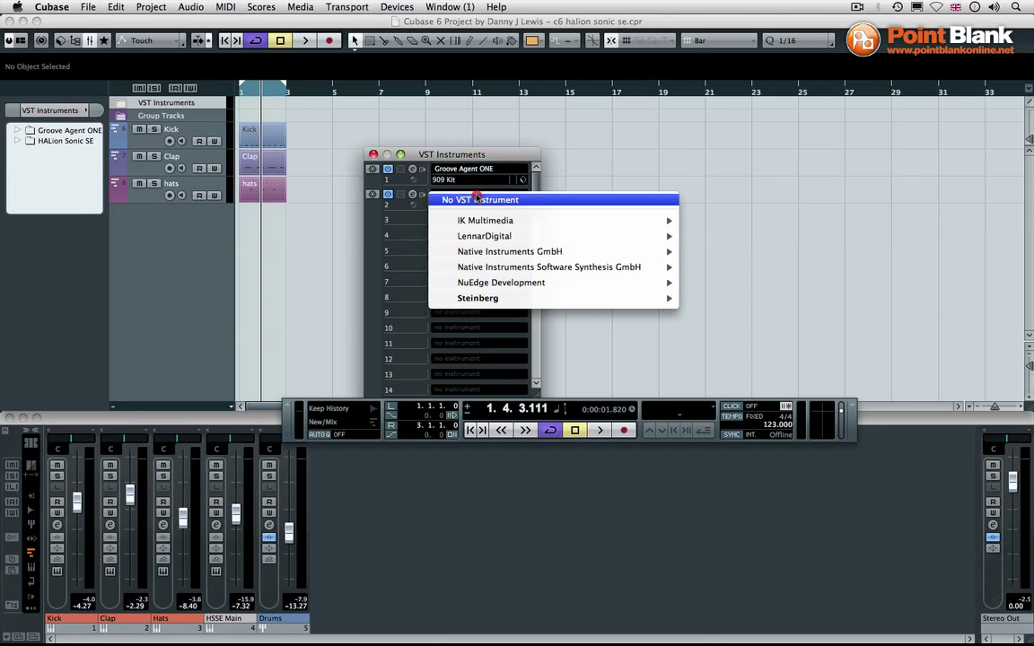
{"action": "left_click", "coordinate": [468, 199]}
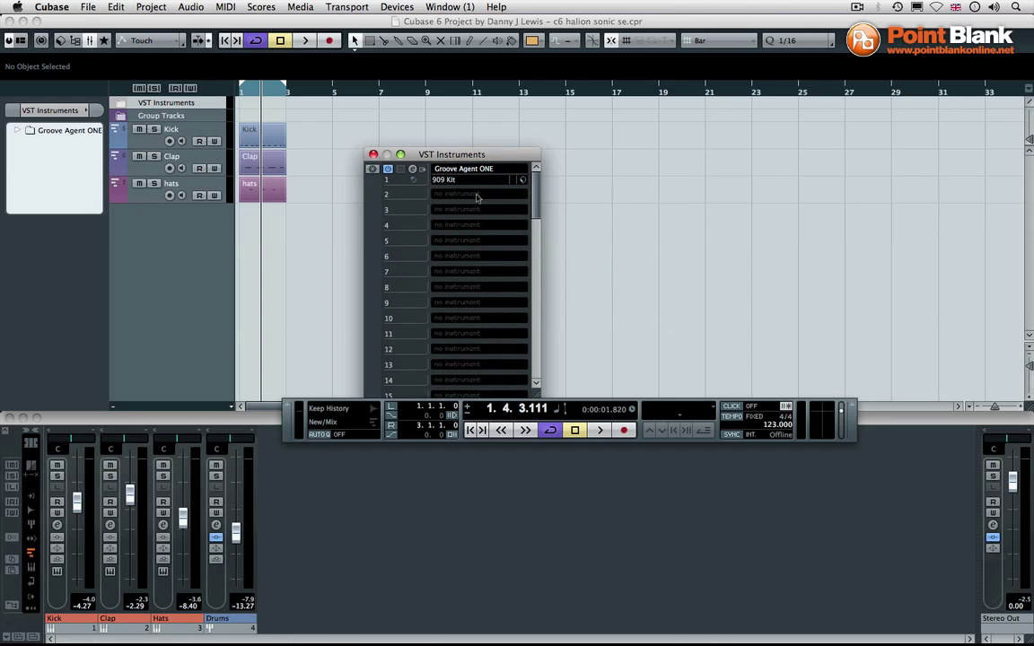
Load Steinberg > Synth > HALion Sonic SE into instrument slot 2.
{"action": "left_click", "coordinate": [476, 197]}
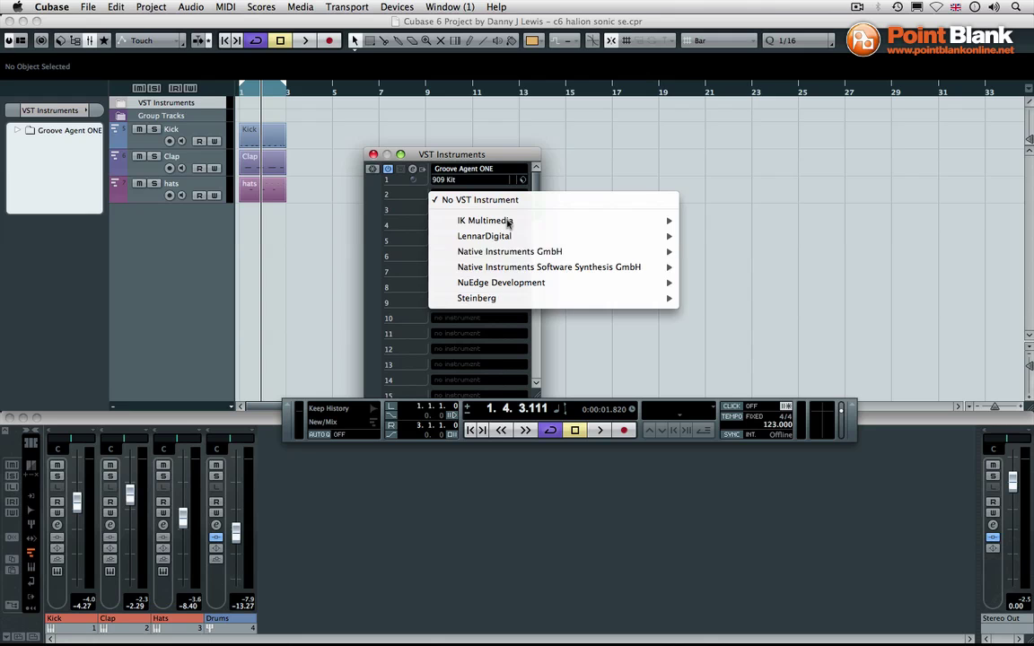
{"action": "mouse_move", "coordinate": [517, 298]}
{"action": "mouse_move", "coordinate": [722, 313]}
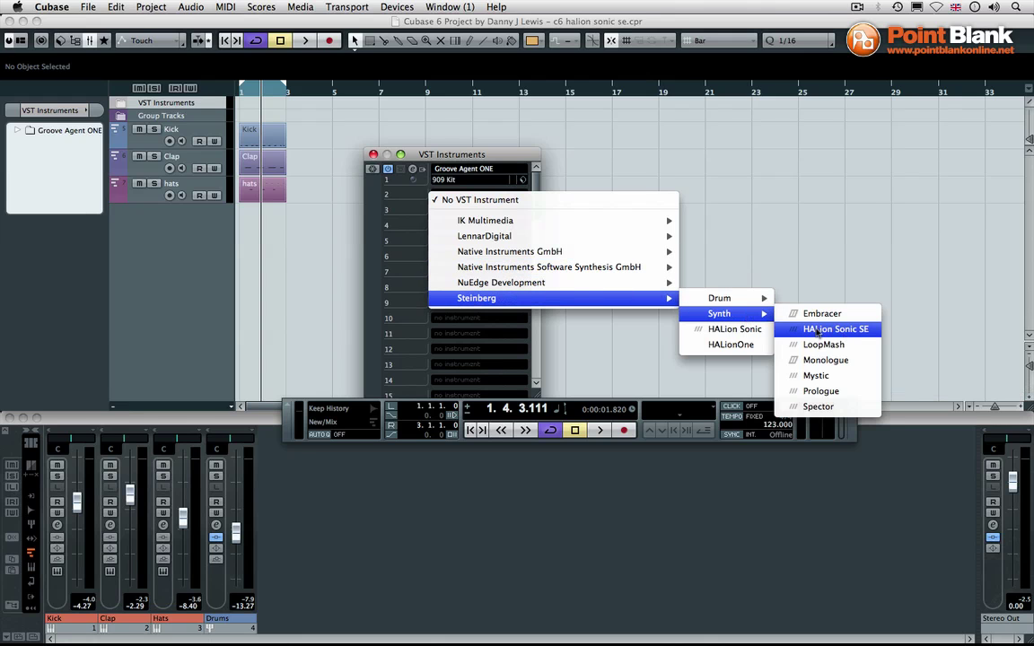
{"action": "left_click", "coordinate": [843, 329]}
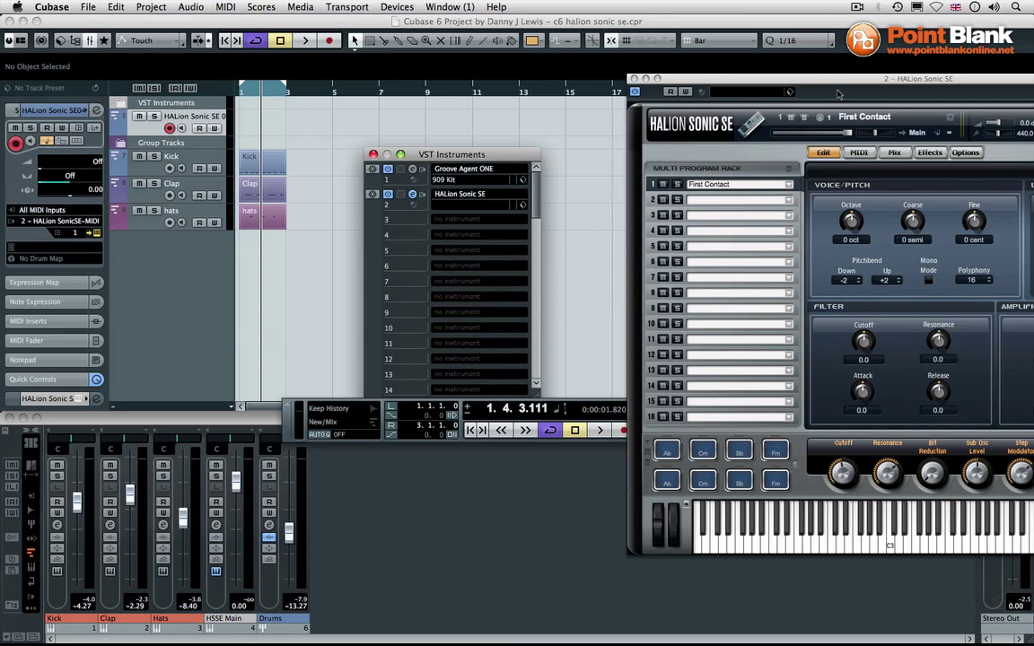
Play back the project with First Contact in HALion's slot 1, then open VST Performance.
{"action": "left_click_drag", "start_coordinate": [831, 82], "coordinate": [521, 79]}
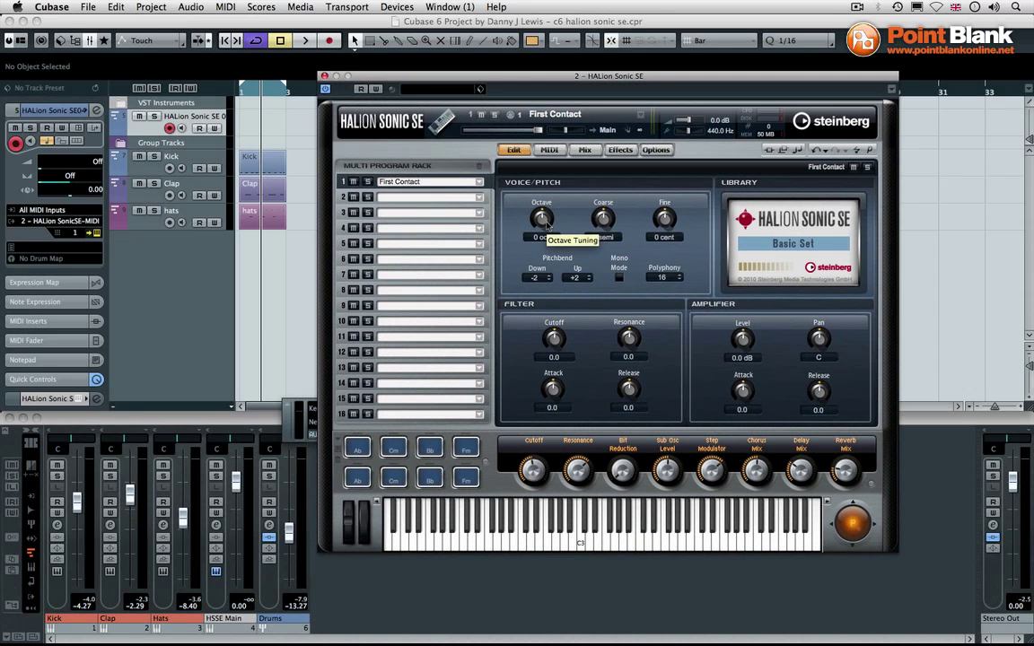
{"action": "left_click", "coordinate": [267, 263]}
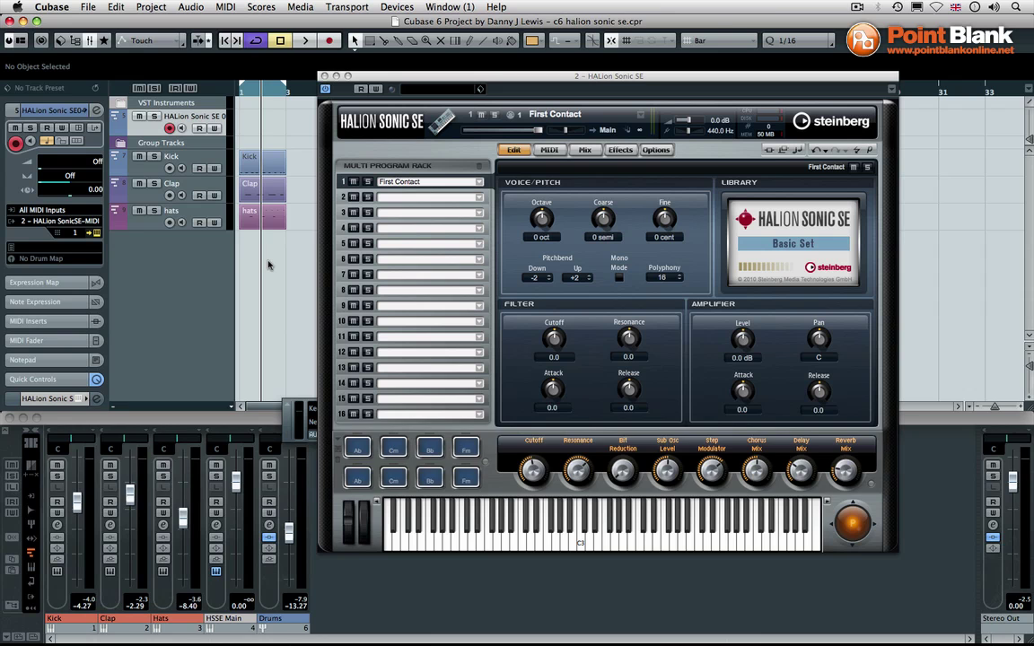
{"action": "key", "text": "KP_Enter"}
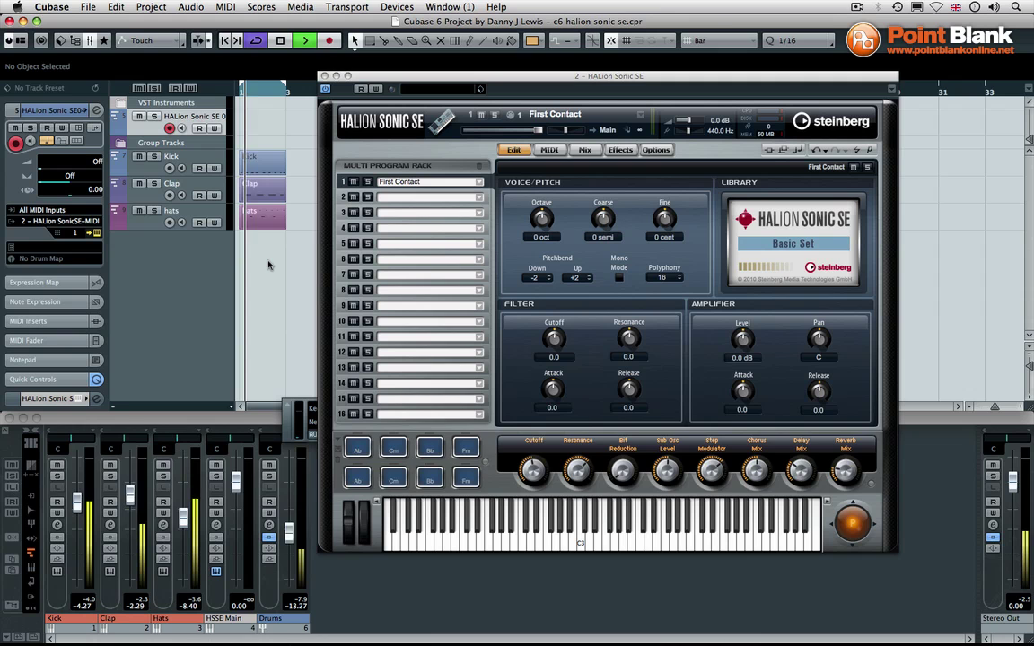
{"action": "key", "text": "KP_0"}
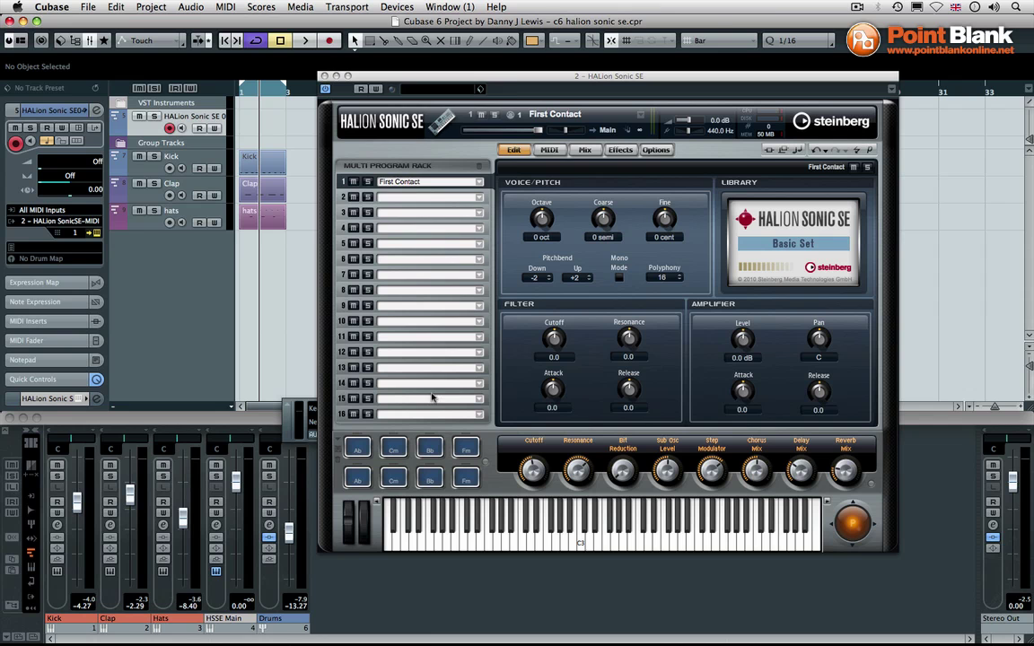
{"action": "left_click", "coordinate": [397, 7]}
{"action": "left_click", "coordinate": [441, 169]}
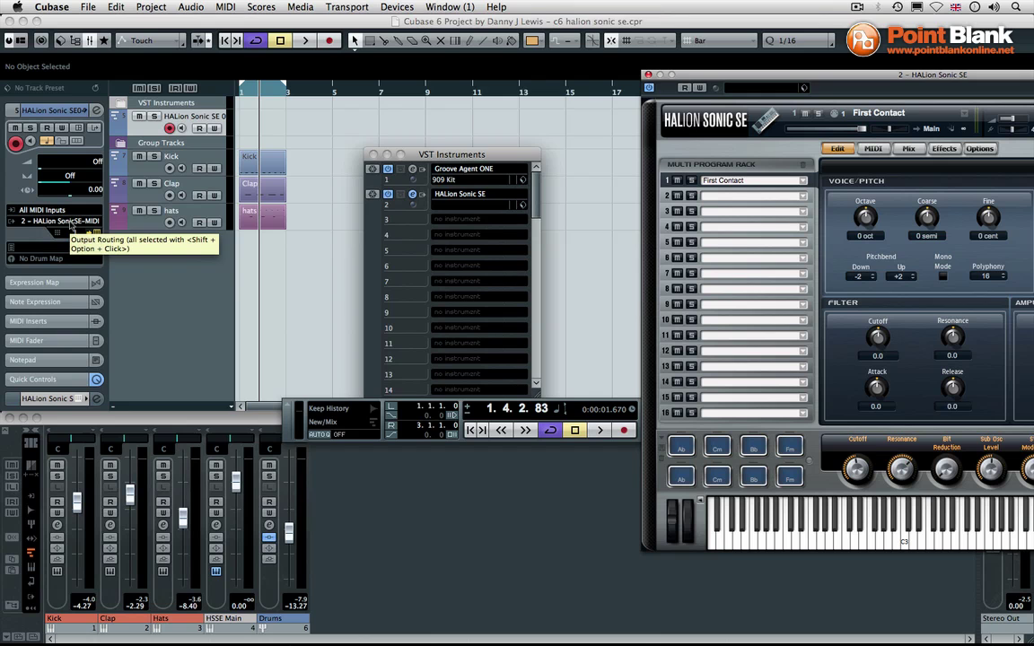
Add one MIDI track, MIDI 05, with its output routed to HALion Sonic SE.
{"action": "right_click", "coordinate": [166, 263]}
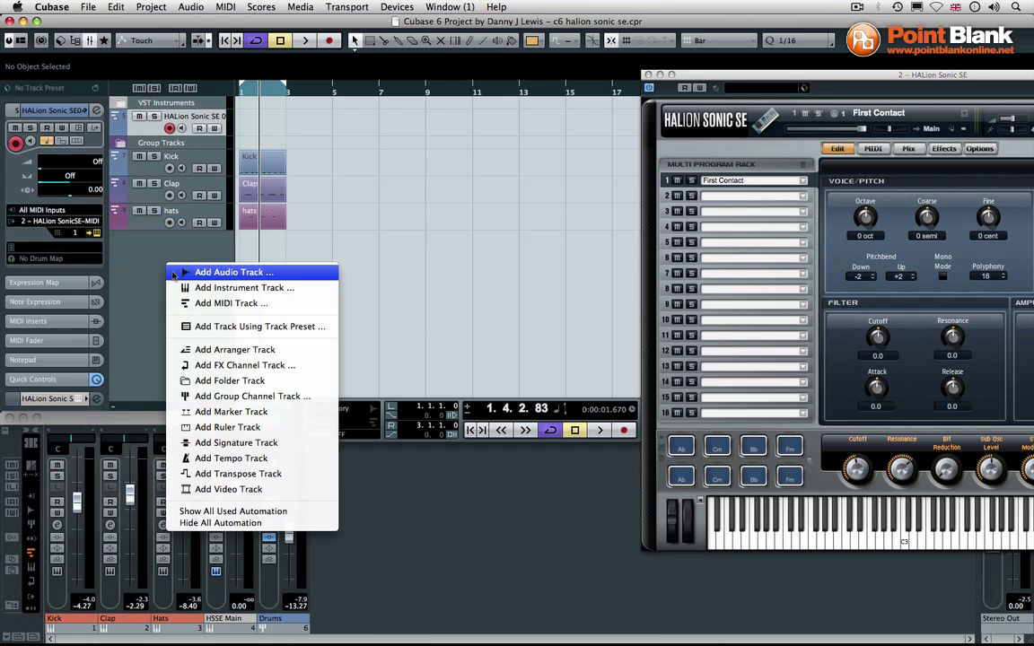
{"action": "left_click", "coordinate": [227, 305]}
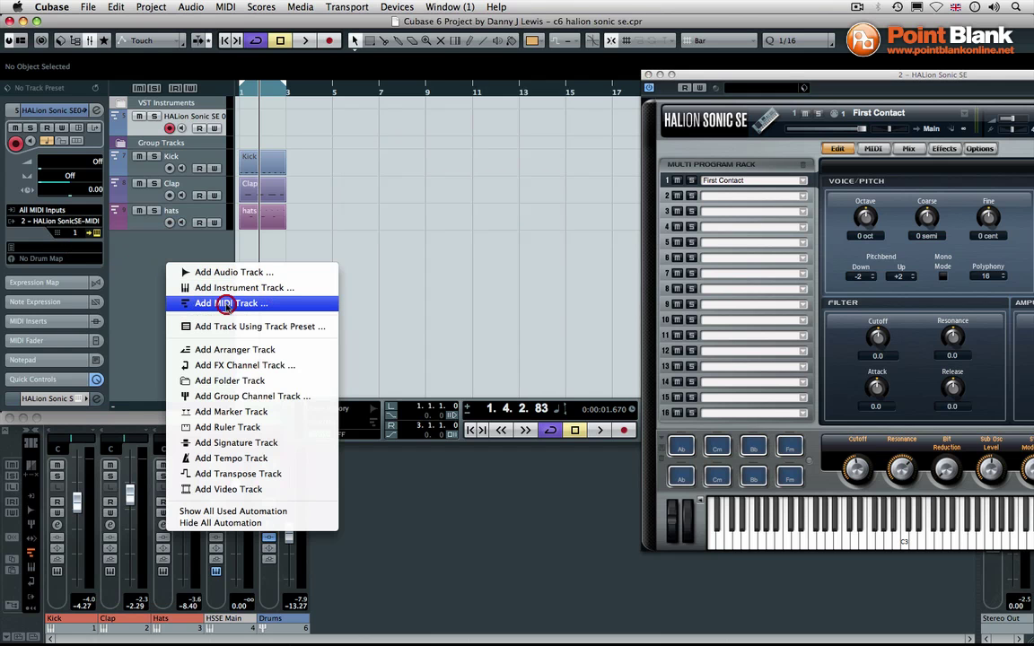
{"action": "left_click", "coordinate": [619, 199]}
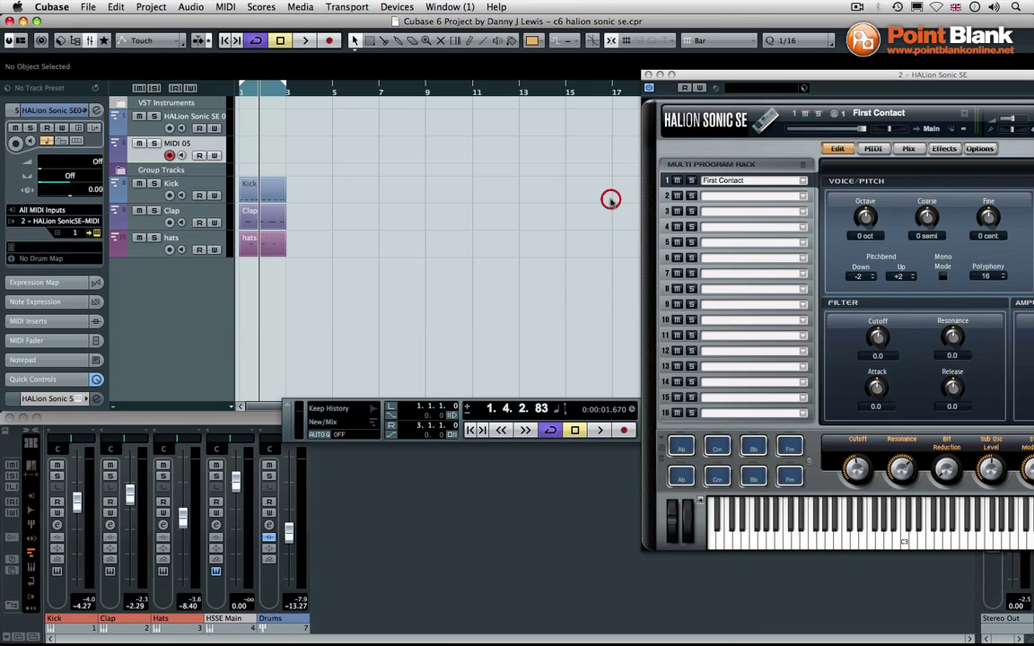
{"action": "left_click", "coordinate": [175, 145]}
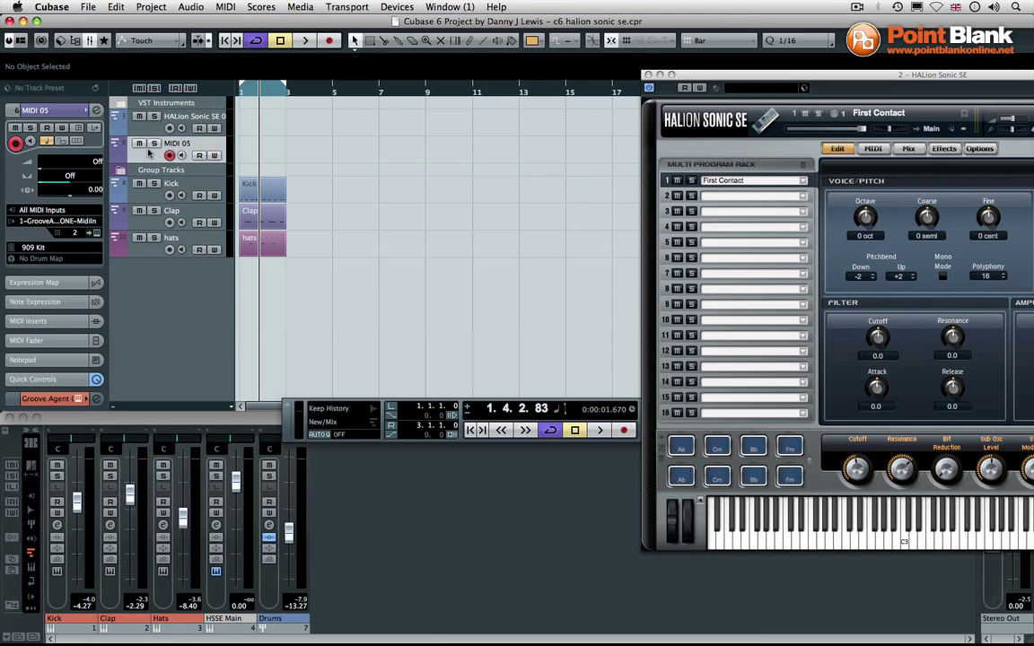
{"action": "left_click", "coordinate": [55, 220]}
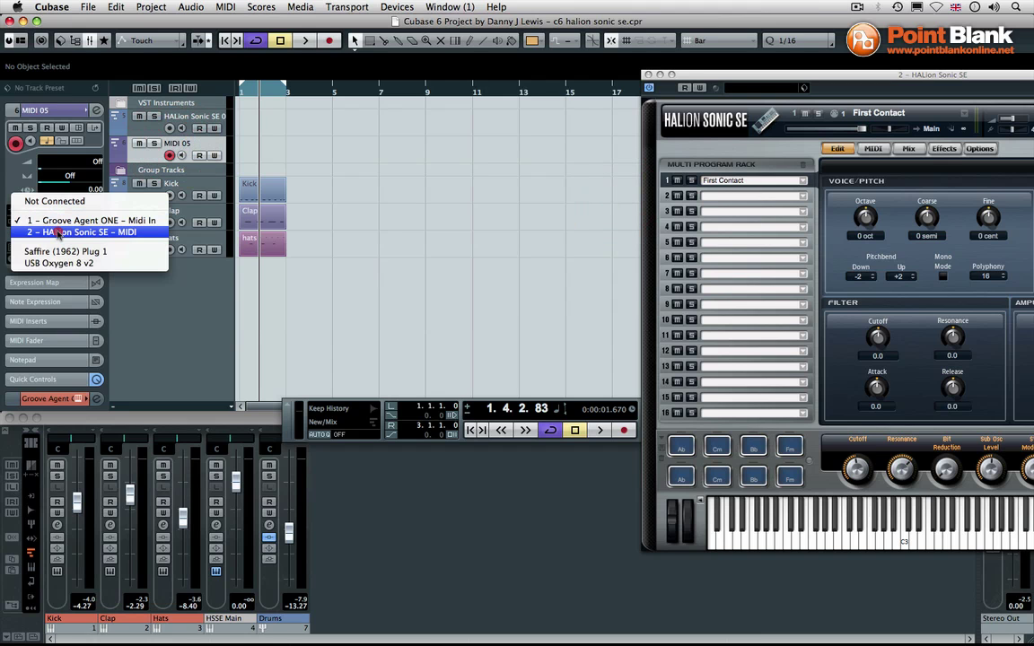
{"action": "left_click", "coordinate": [58, 232]}
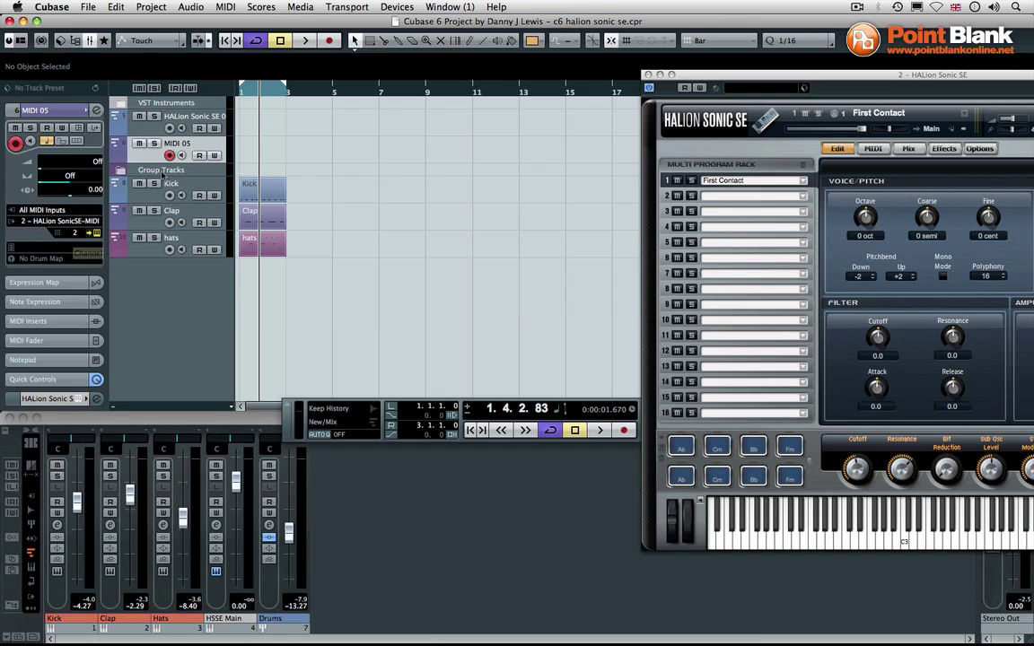
Move the Group Tracks folder above HALion Sonic SE and add tracks MIDI 06, 07 and 08.
{"action": "left_click_drag", "start_coordinate": [151, 170], "coordinate": [149, 120]}
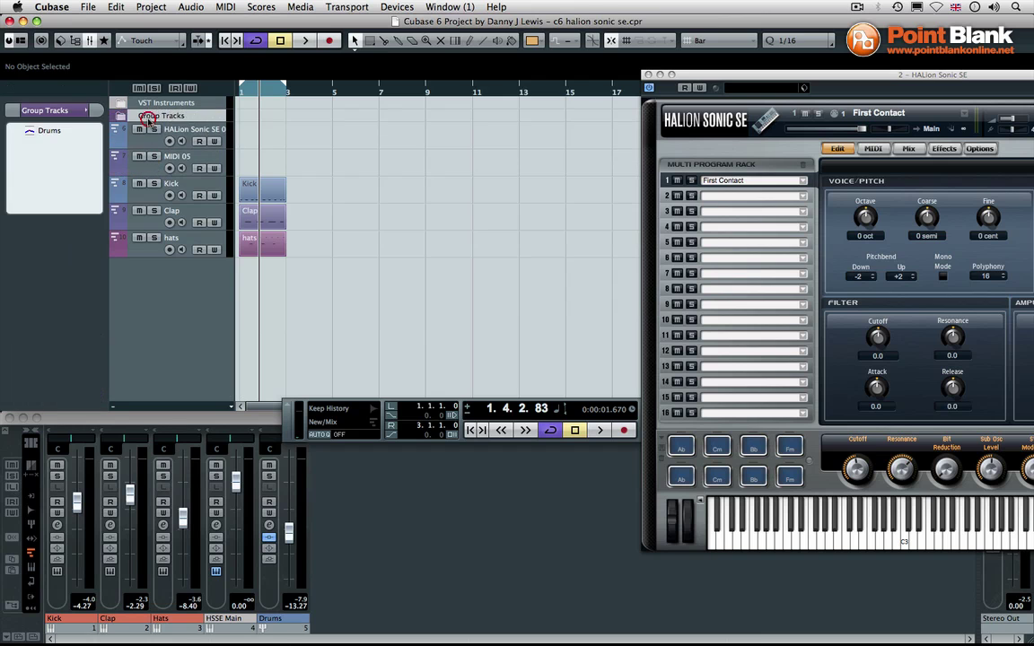
{"action": "double_click", "coordinate": [169, 278]}
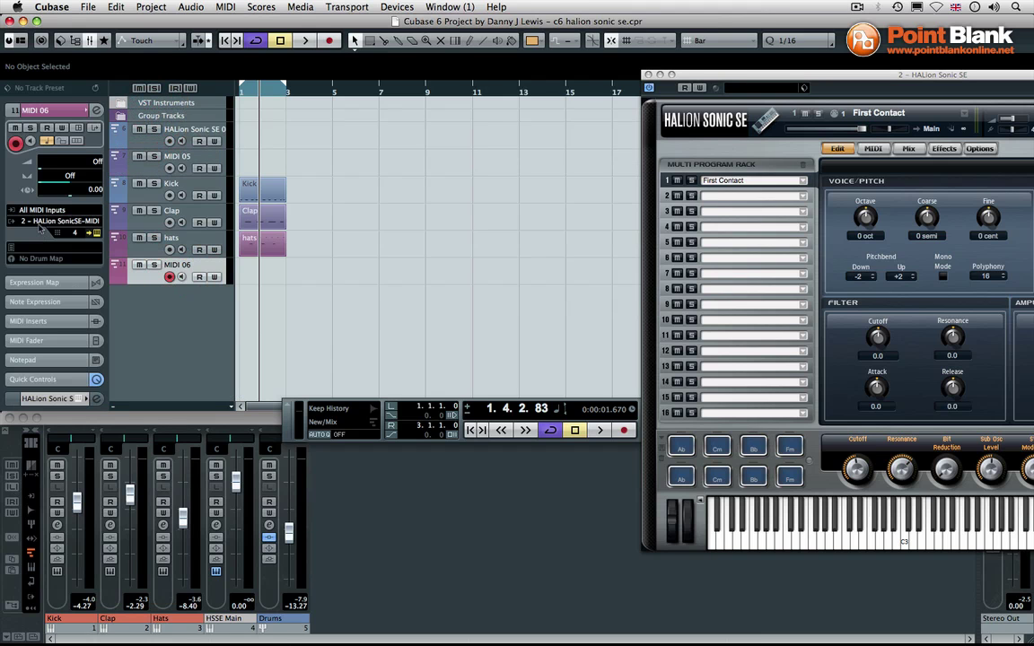
{"action": "double_click", "coordinate": [160, 289]}
{"action": "double_click", "coordinate": [189, 323]}
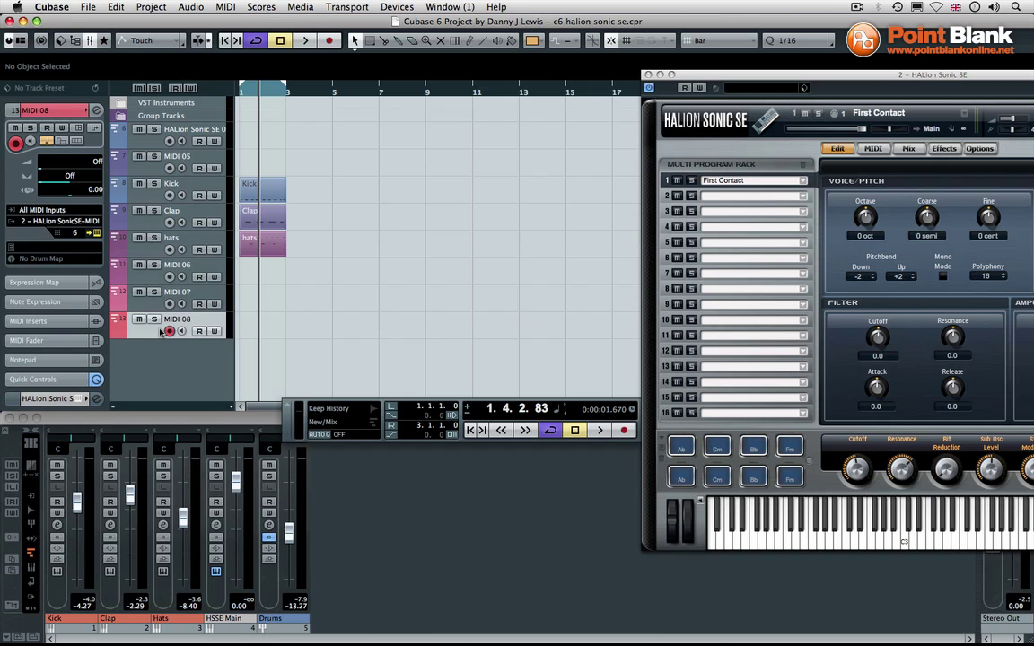
Move the Kick, Clap and hats tracks to the top of the track list.
{"action": "left_click_drag", "start_coordinate": [177, 185], "coordinate": [172, 135]}
{"action": "left_click", "coordinate": [185, 214]}
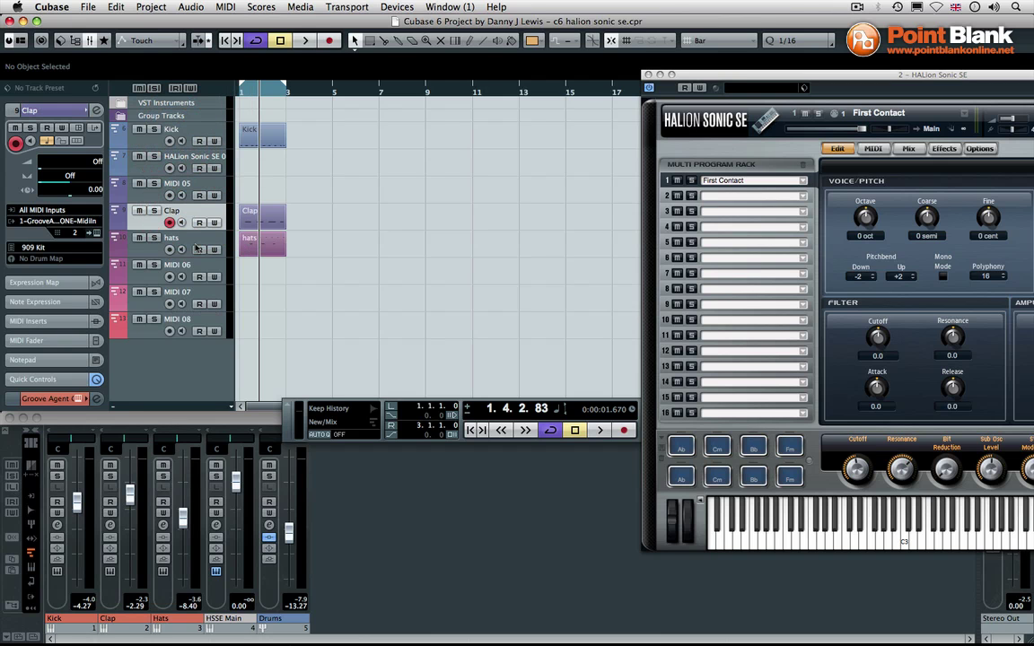
{"action": "left_click", "coordinate": [193, 243], "text": "shift"}
{"action": "left_click_drag", "start_coordinate": [193, 242], "coordinate": [172, 162]}
Give the new MIDI tracks their own channels: MIDI 06 on 3, MIDI 07 on 4, MIDI 08 another.
{"action": "left_click", "coordinate": [200, 221]}
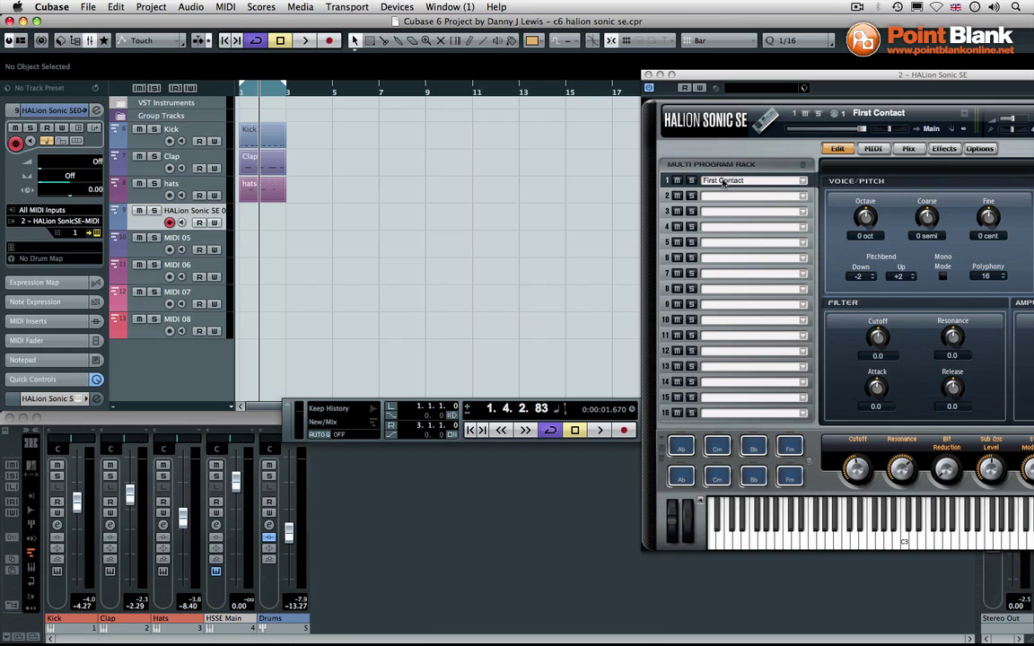
{"action": "left_click", "coordinate": [209, 235]}
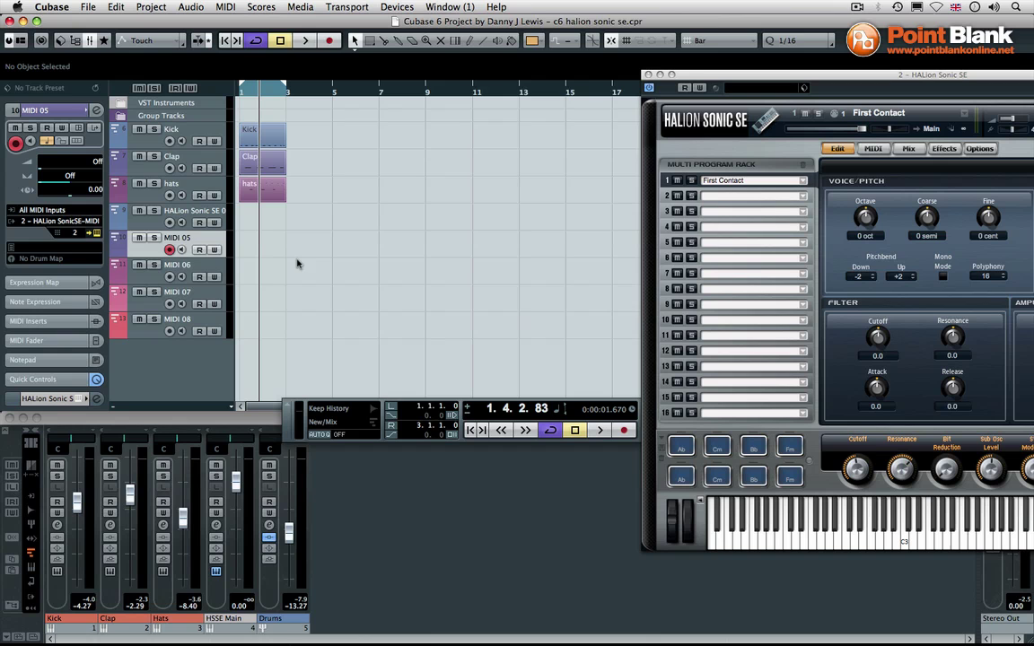
{"action": "left_click", "coordinate": [184, 265]}
{"action": "left_click", "coordinate": [97, 233]}
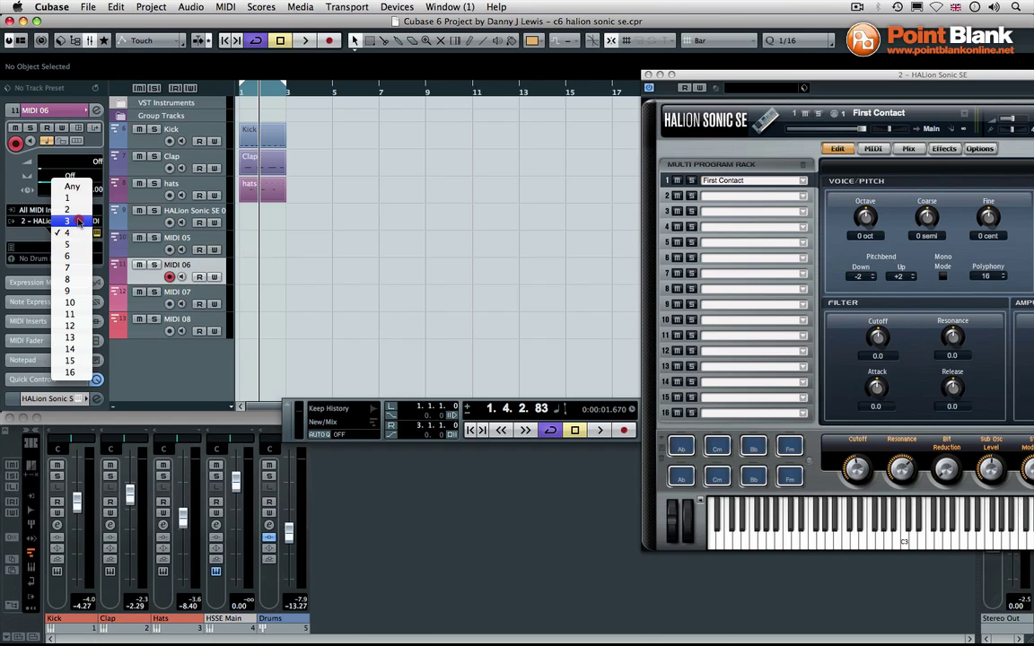
{"action": "left_click", "coordinate": [69, 218]}
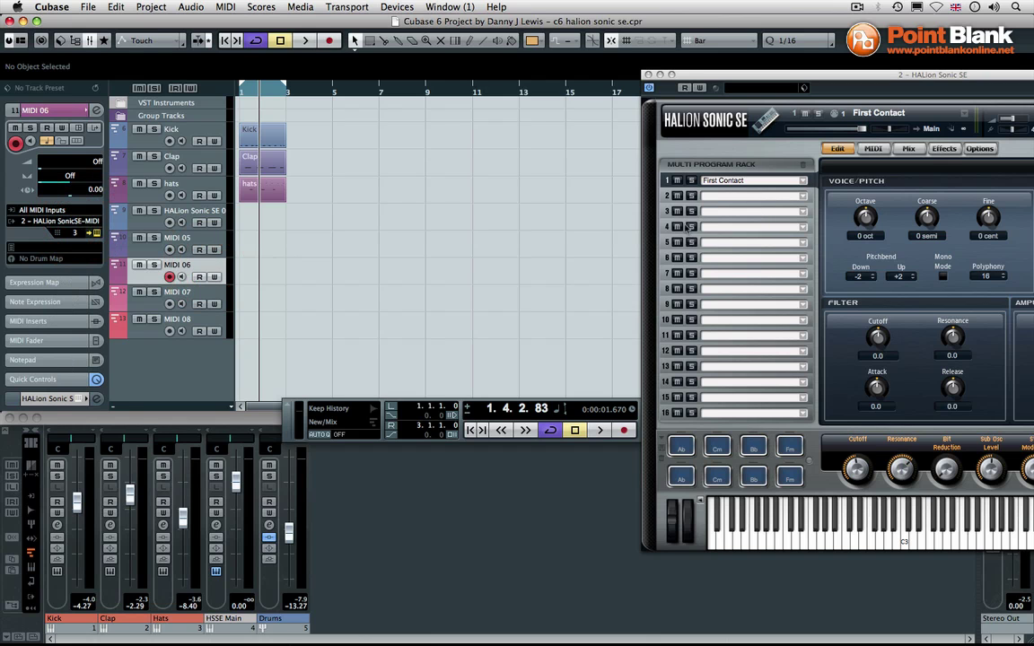
{"action": "left_click", "coordinate": [179, 294]}
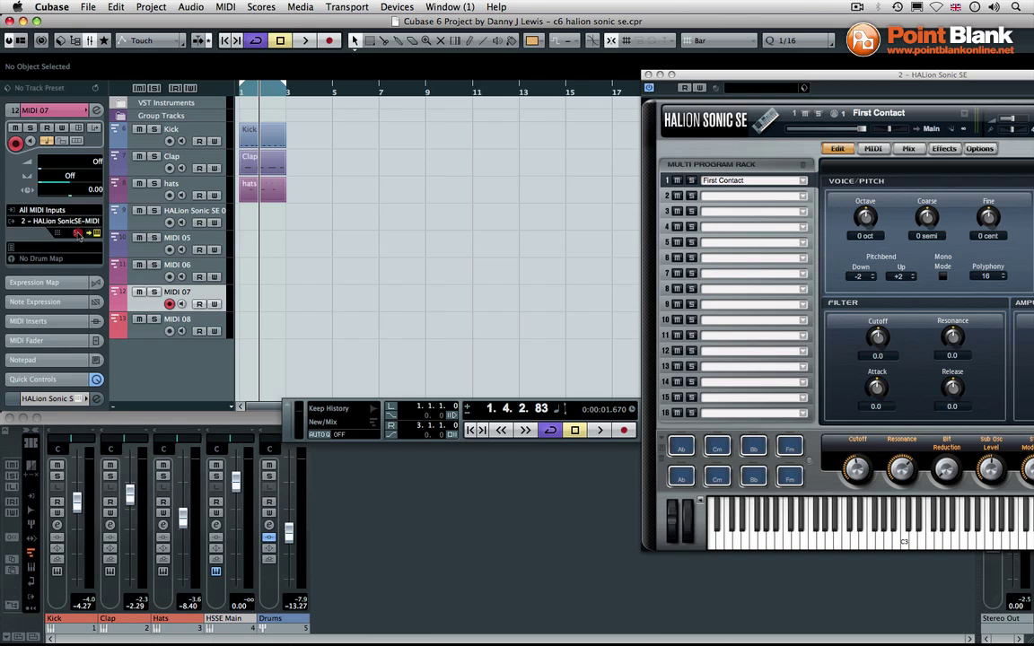
{"action": "left_click", "coordinate": [76, 232]}
{"action": "left_click", "coordinate": [75, 222]}
{"action": "key", "text": "Down"}
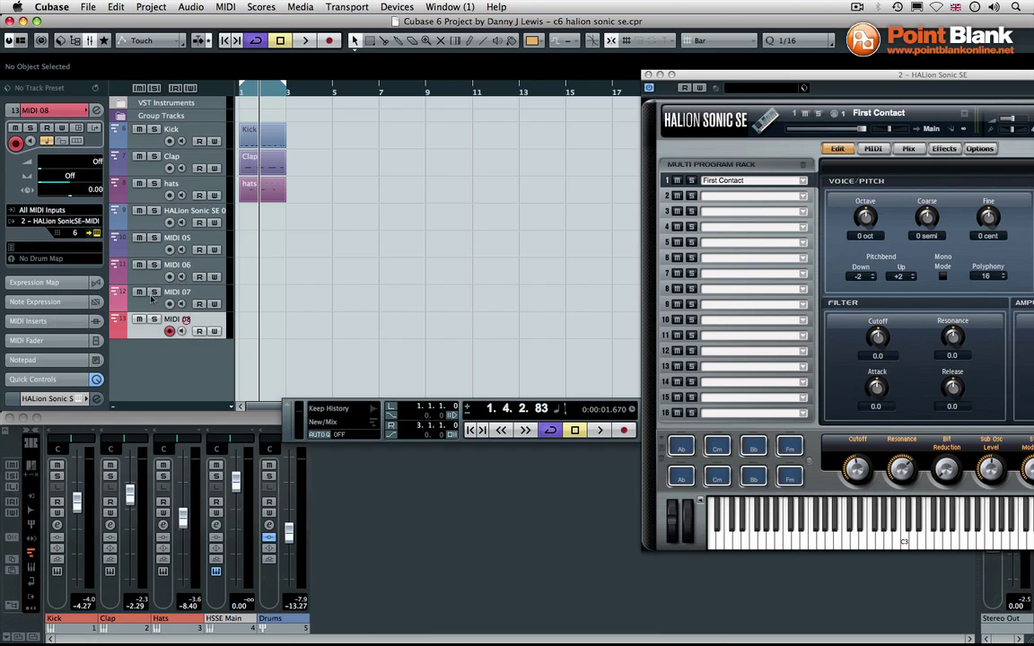
{"action": "left_click", "coordinate": [75, 231]}
{"action": "left_click", "coordinate": [75, 210]}
{"action": "left_click", "coordinate": [199, 208]}
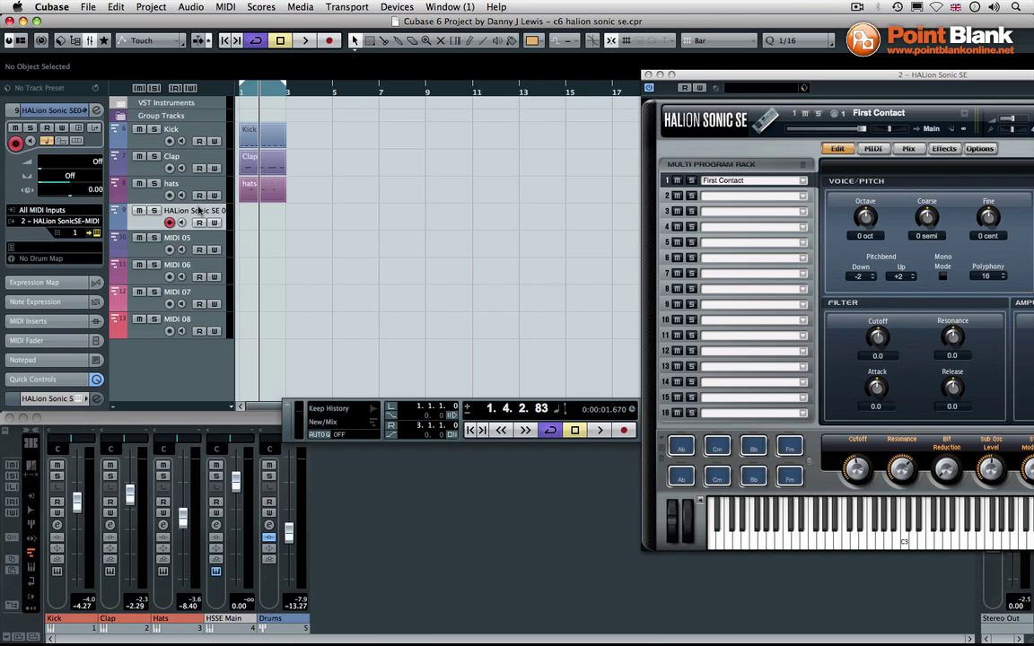
Rename the HALion Sonic SE track to 'Percussion' and open rack slot 1's program browser.
{"action": "double_click", "coordinate": [198, 210]}
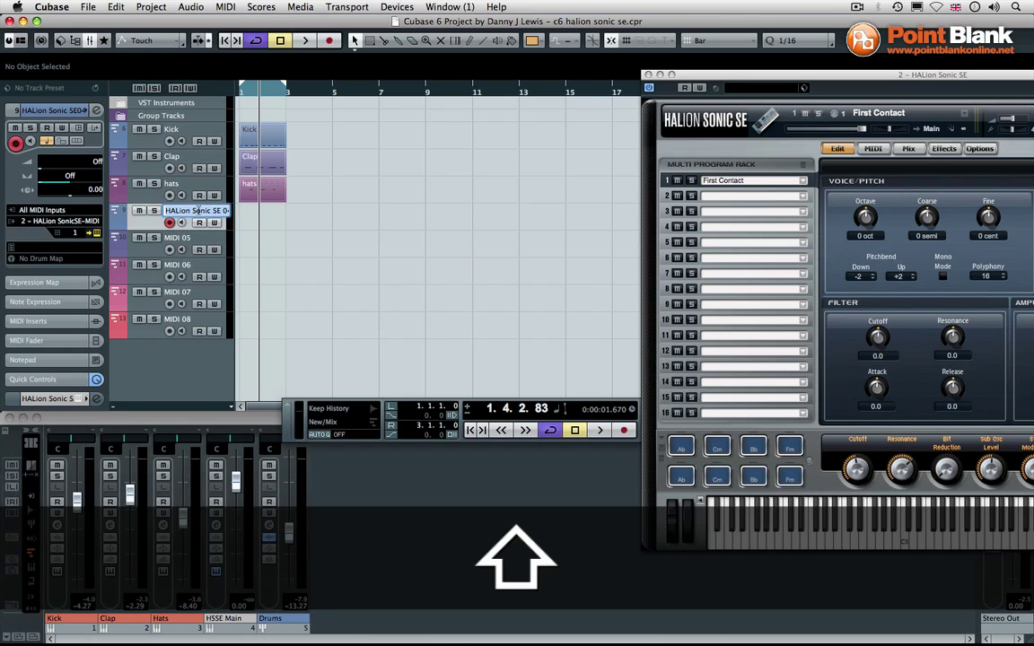
{"action": "type", "text": "Percussion"}
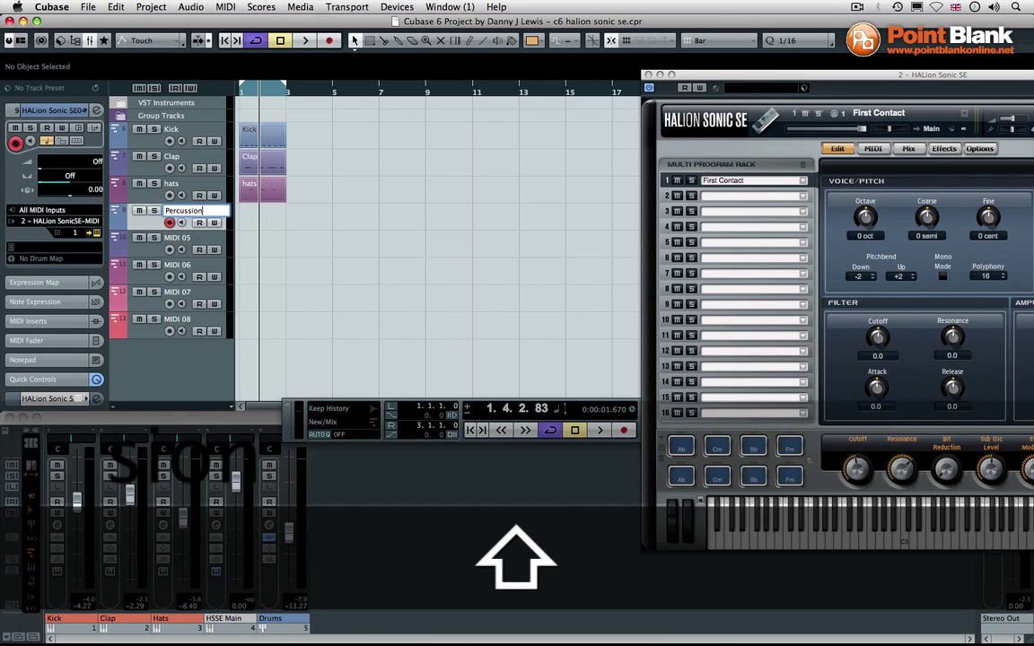
{"action": "key", "text": "Return"}
{"action": "left_click", "coordinate": [289, 231]}
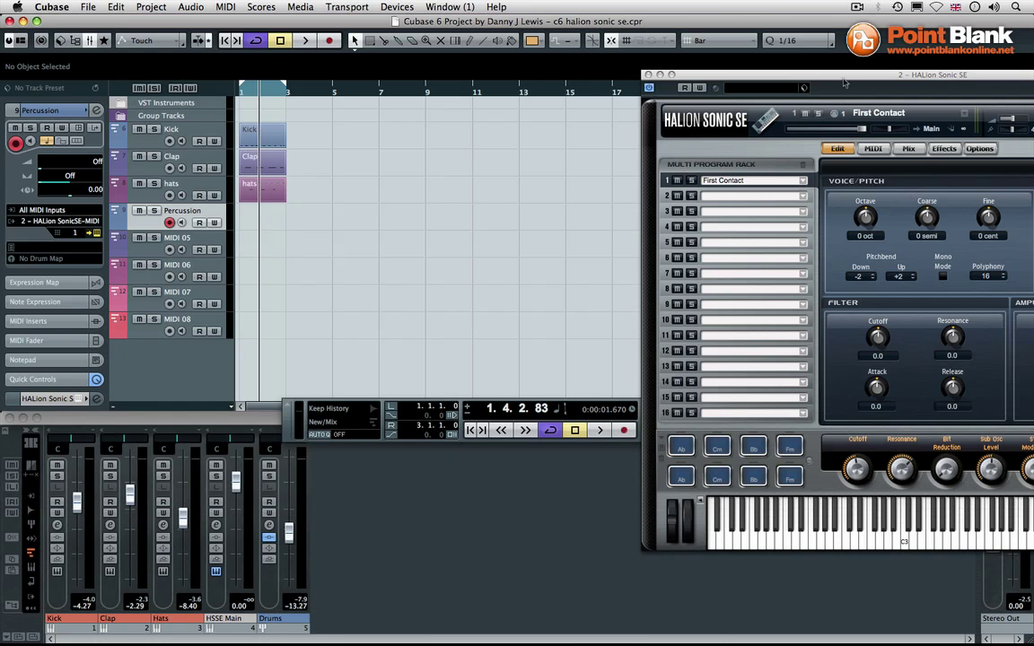
{"action": "left_click_drag", "start_coordinate": [833, 75], "coordinate": [554, 63]}
{"action": "left_click", "coordinate": [523, 168]}
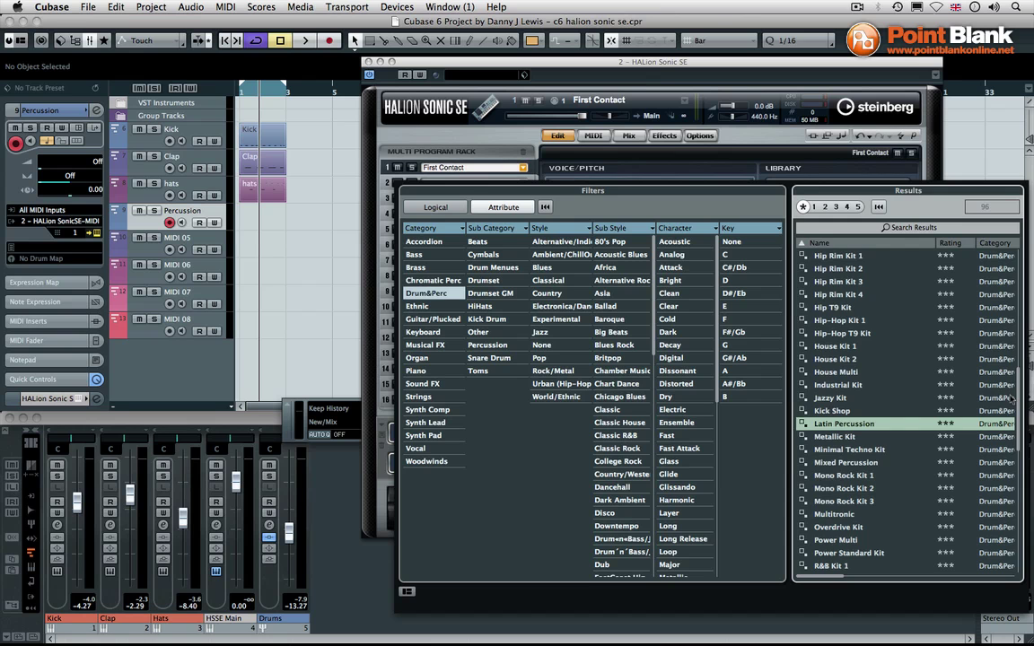
Load the Latin Percussion program from the results list into HALion's first slot.
{"action": "mouse_move", "coordinate": [1016, 395]}
{"action": "left_mouse_down"}
{"action": "mouse_move", "coordinate": [1021, 467]}
{"action": "mouse_move", "coordinate": [1028, 386]}
{"action": "left_mouse_up"}
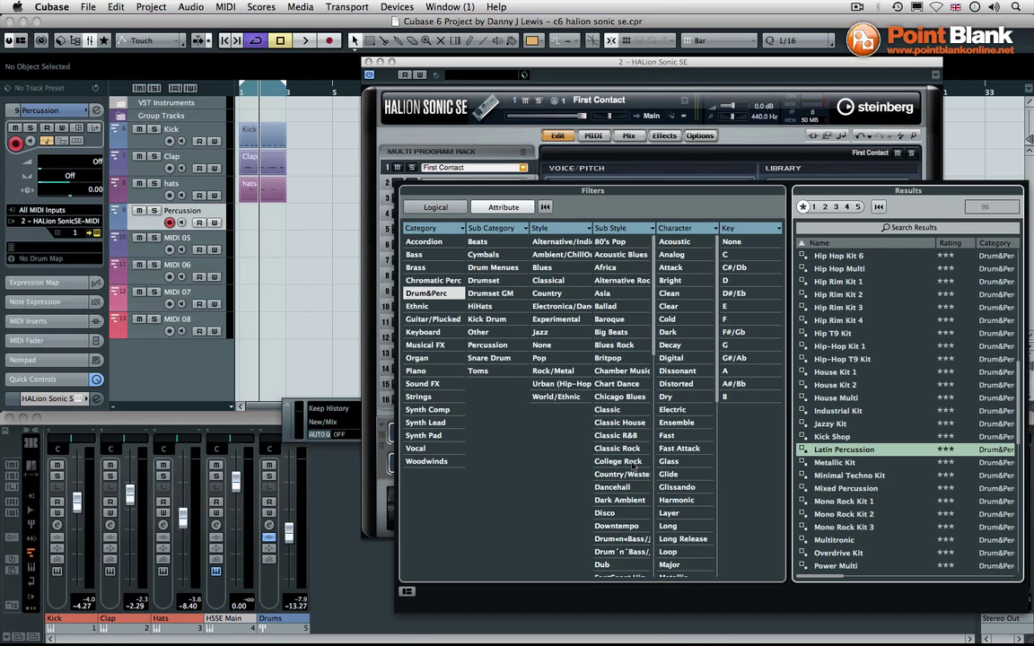
{"action": "double_click", "coordinate": [841, 449]}
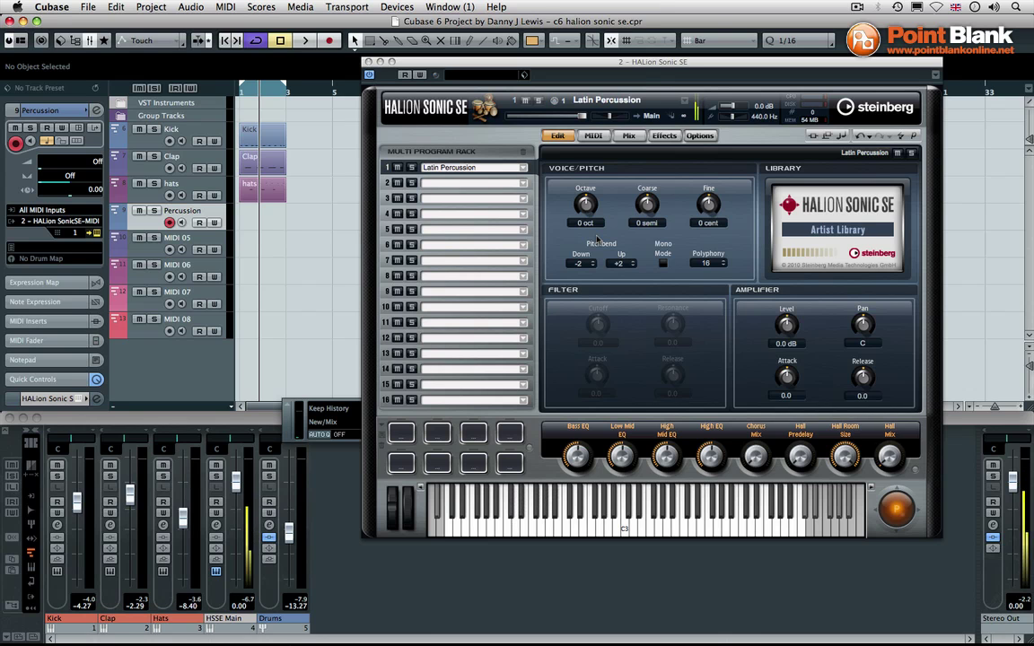
During playback, lower the HSSE Main channel fader to -5.18.
{"action": "key", "text": "space"}
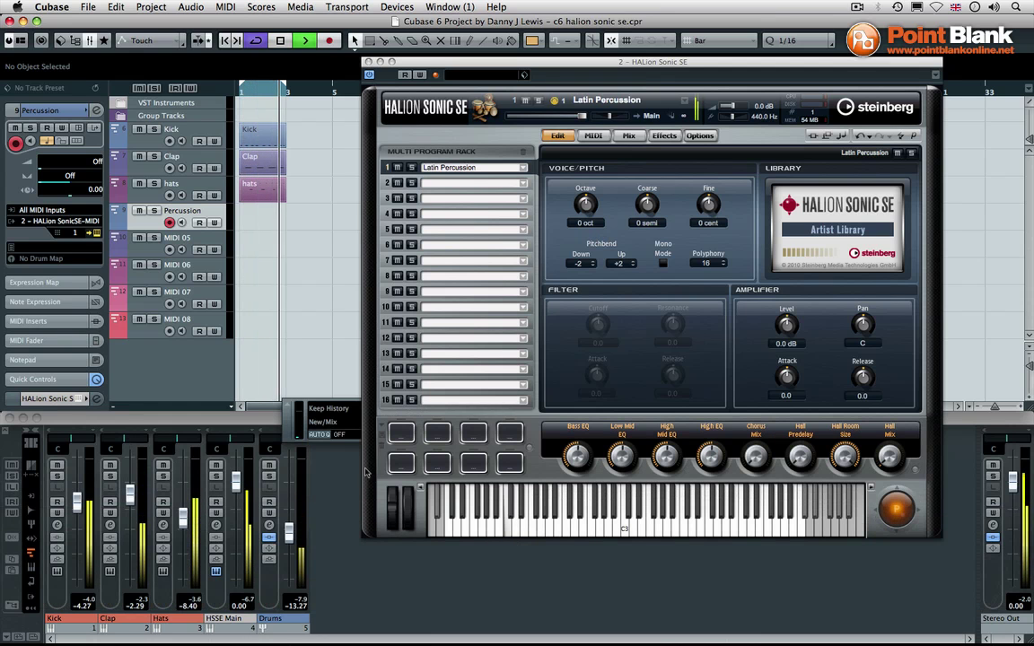
{"action": "left_click_drag", "start_coordinate": [235, 481], "coordinate": [239, 507]}
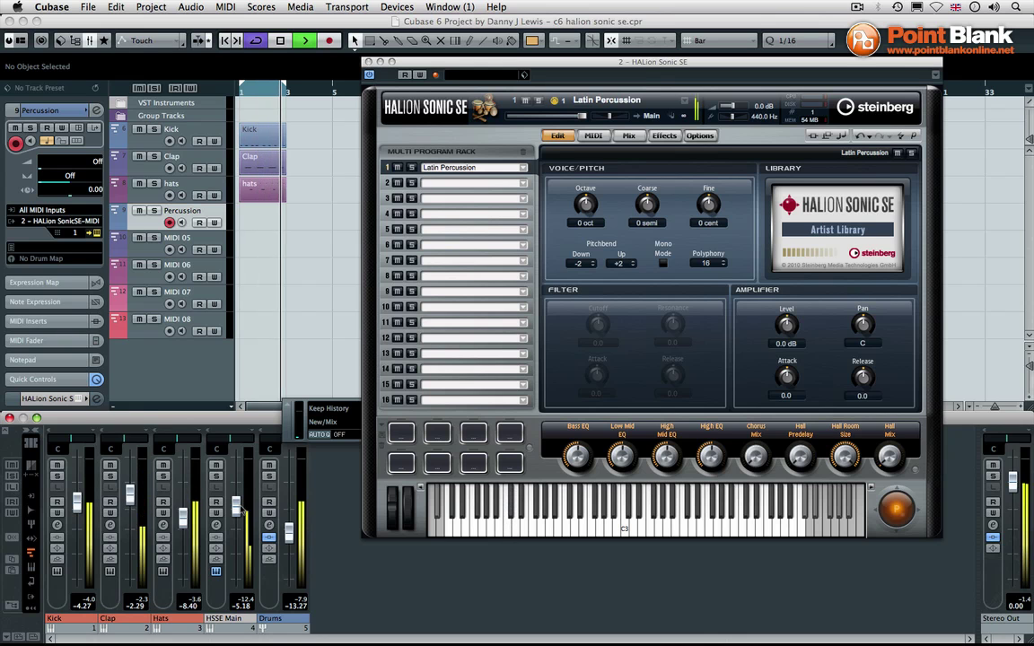
{"action": "key", "text": "space"}
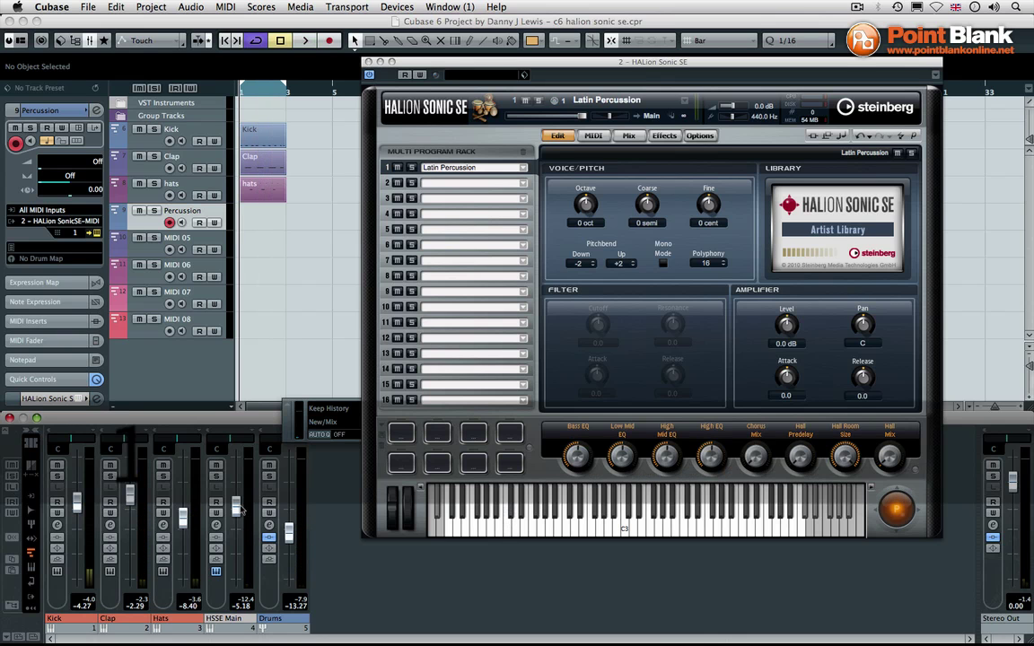
Record a two-bar Percussion part on the Percussion track and select it.
{"action": "key", "text": "KP_Multiply"}
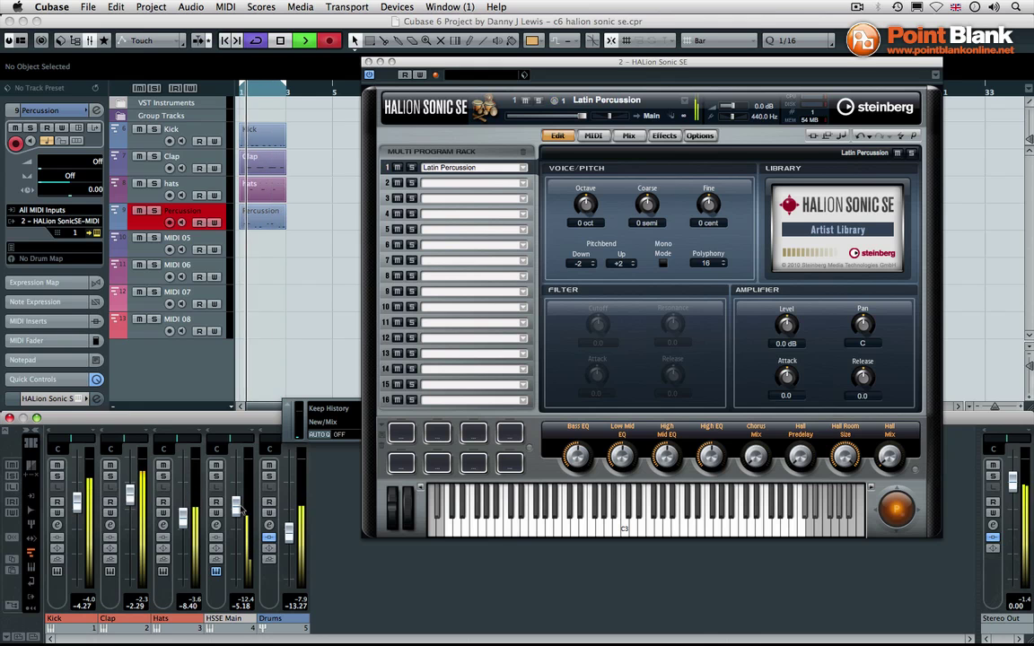
{"action": "key", "text": "KP_Multiply"}
{"action": "left_click", "coordinate": [261, 210]}
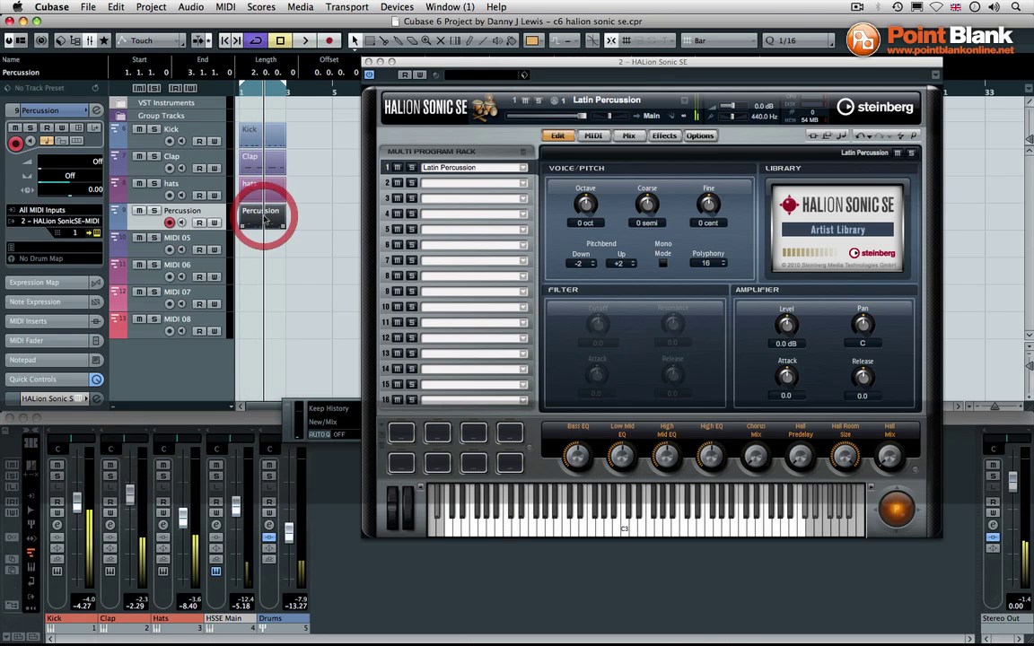
{"action": "key", "text": "space"}
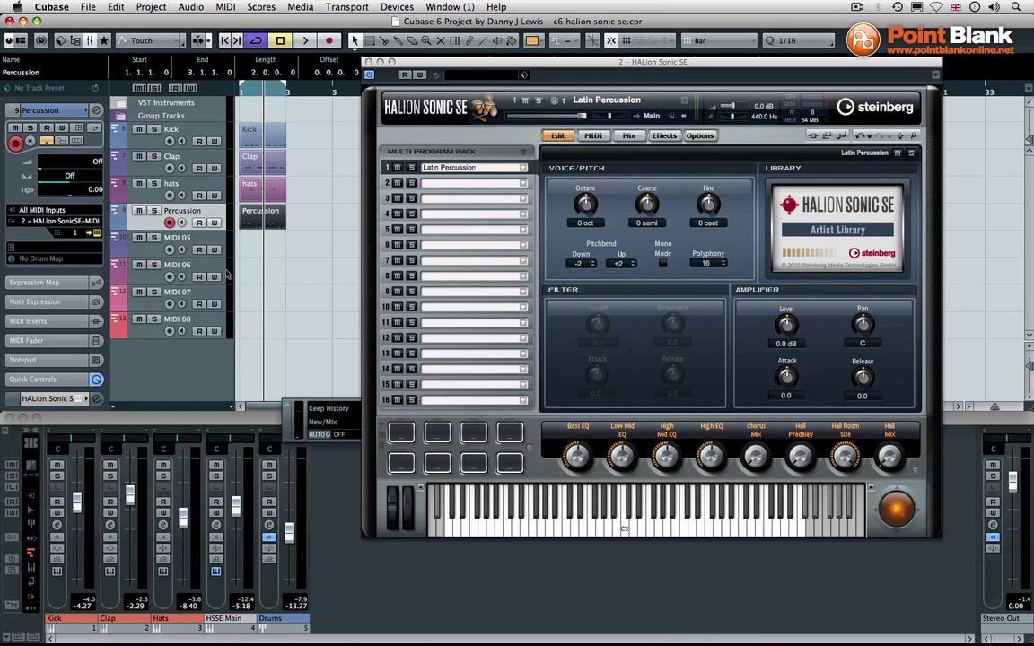
With MIDI 05 active, pick Metallic Kit in the program browser for HALion's second slot.
{"action": "left_click", "coordinate": [206, 240]}
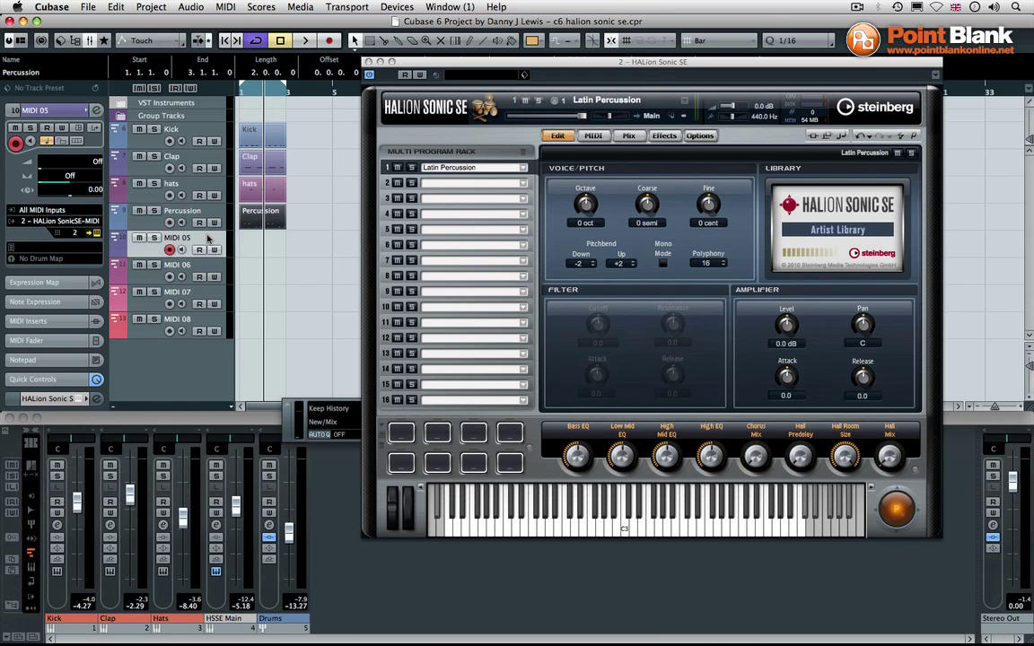
{"action": "left_click", "coordinate": [523, 184]}
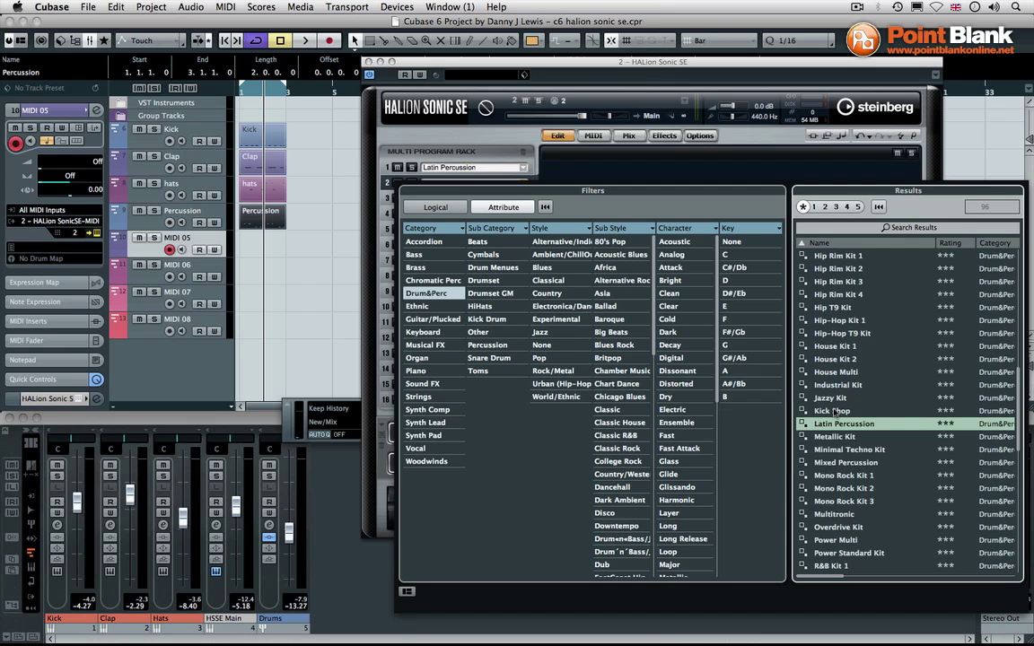
{"action": "left_click", "coordinate": [835, 437]}
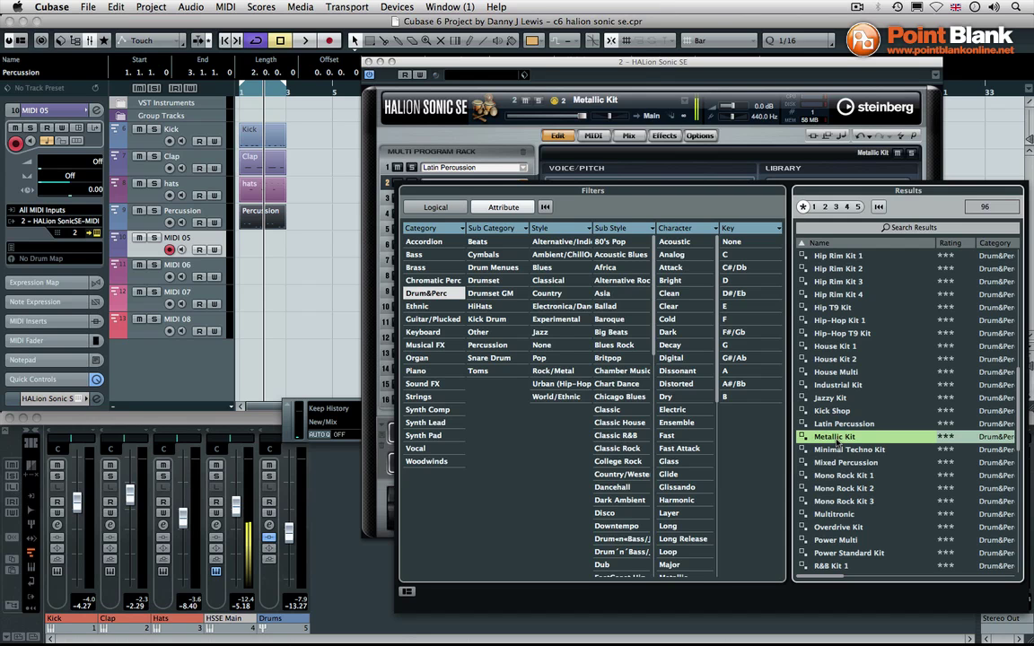
Load Metallic Kit into slot 2 and rename the MIDI 05 track to 'metallic hat'.
{"action": "double_click", "coordinate": [835, 437]}
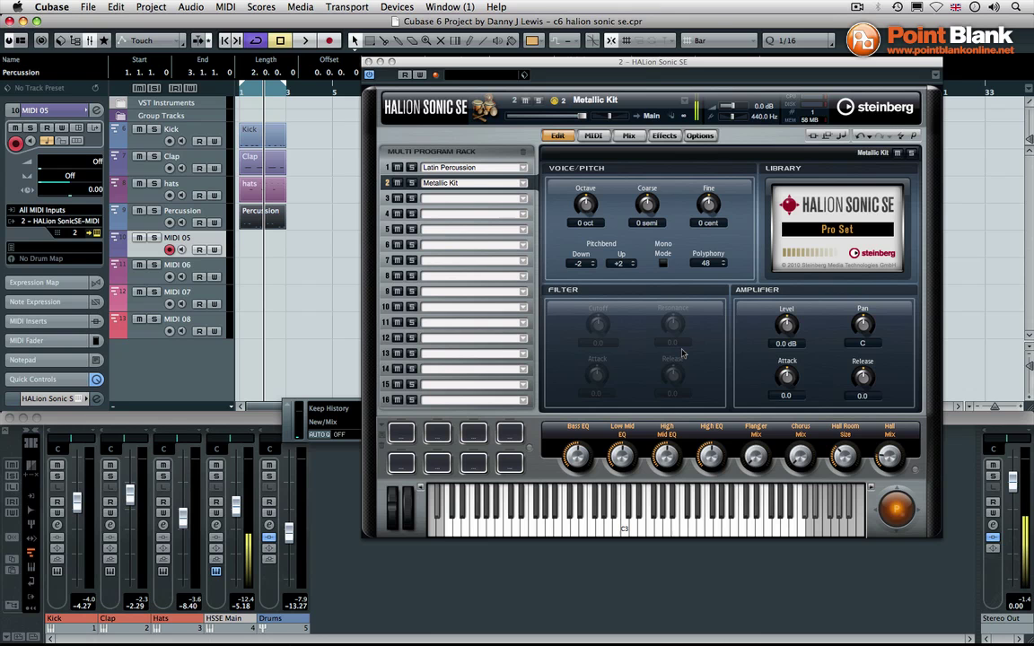
{"action": "double_click", "coordinate": [175, 238]}
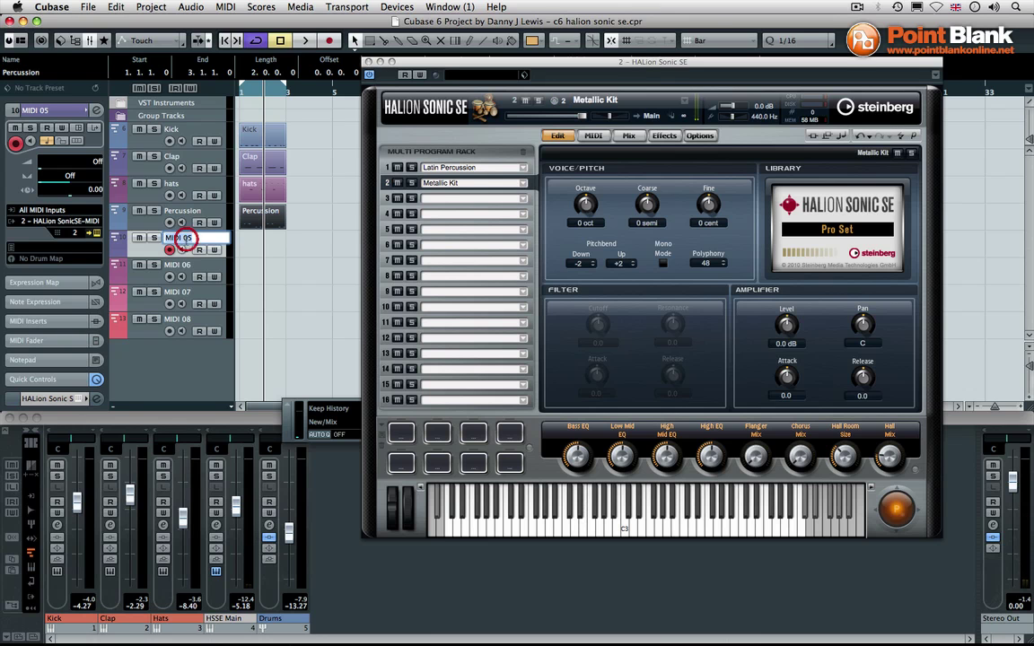
{"action": "type", "text": "metallic"}
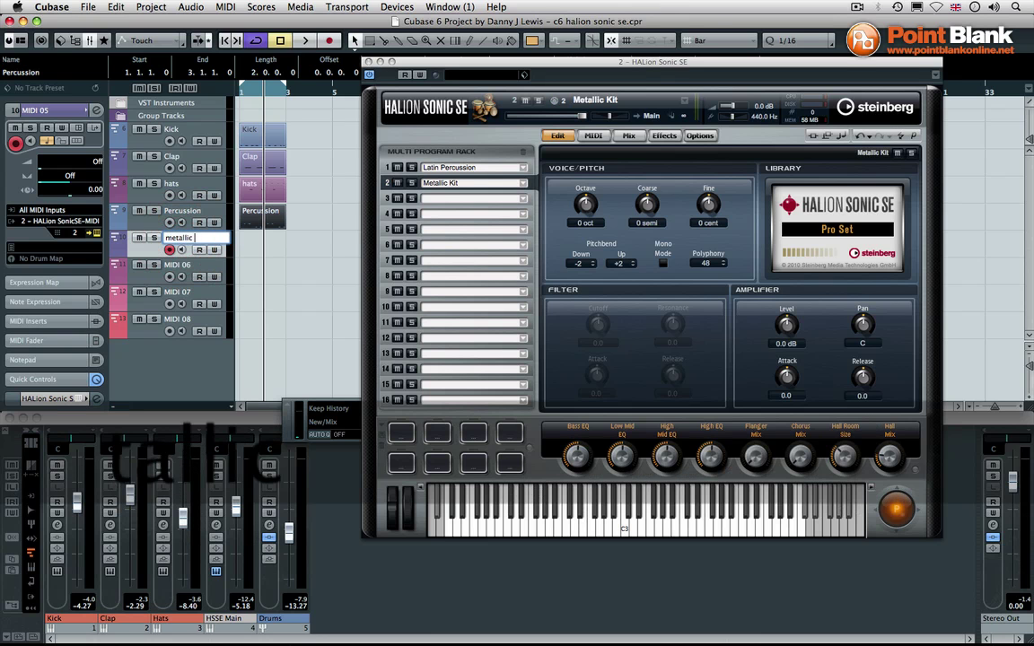
{"action": "type", "text": " hat"}
{"action": "key", "text": "Return"}
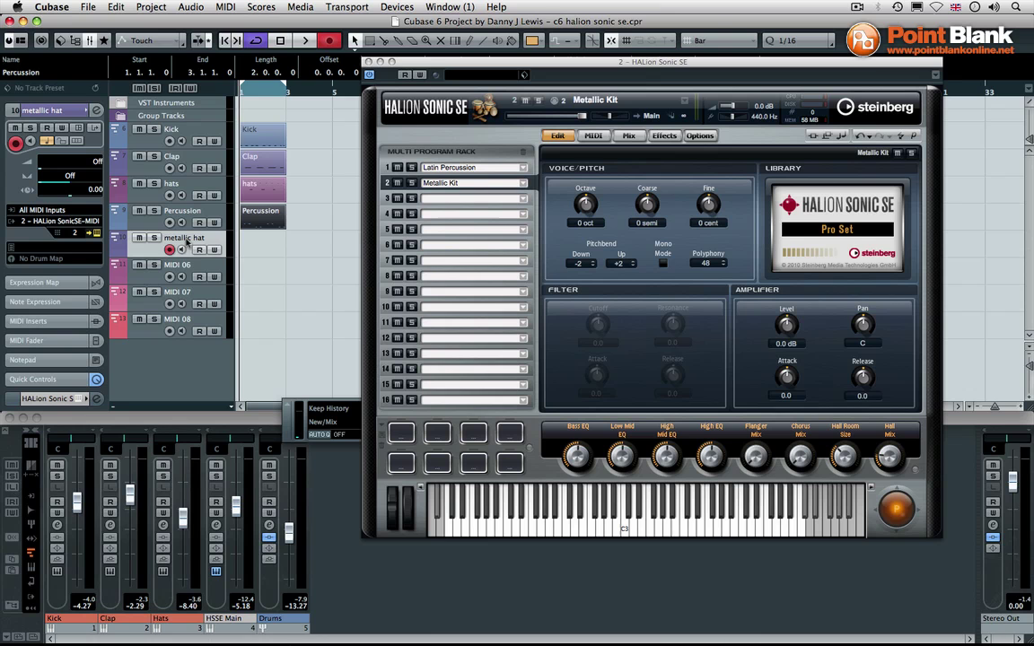
Record a two-bar metallic hat part on the metallic hat track.
{"action": "key", "text": "KP_Multiply"}
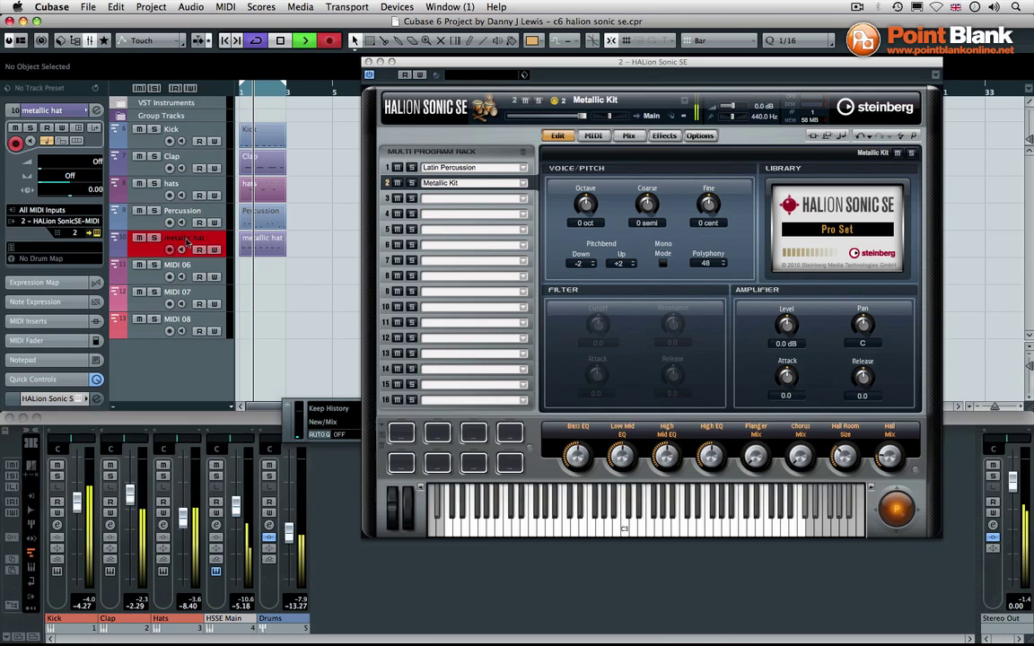
{"action": "key", "text": "KP_Multiply"}
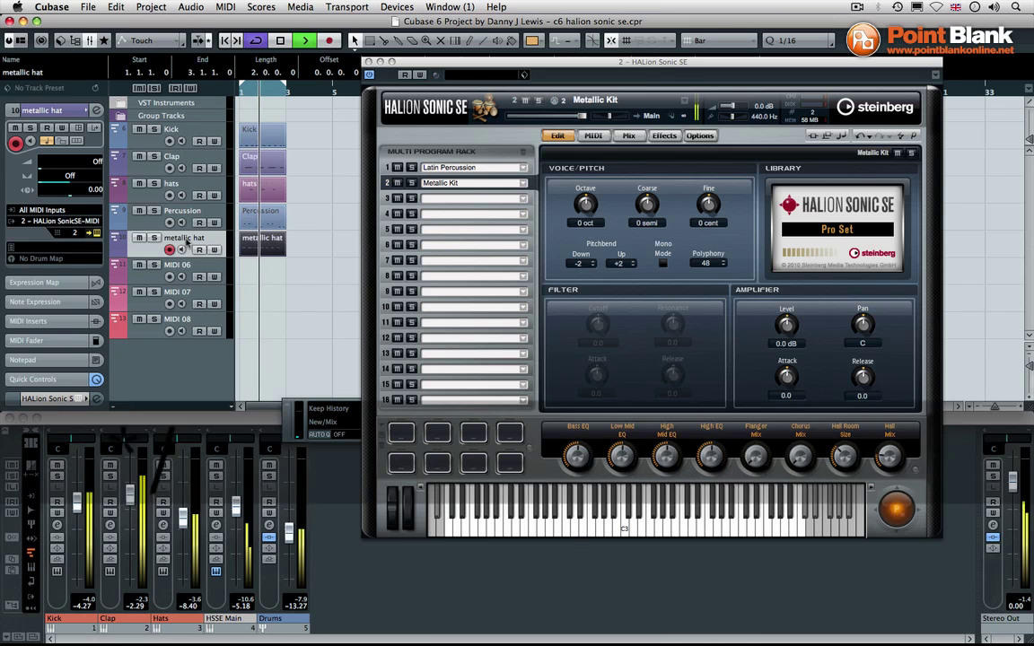
{"action": "left_click", "coordinate": [263, 247]}
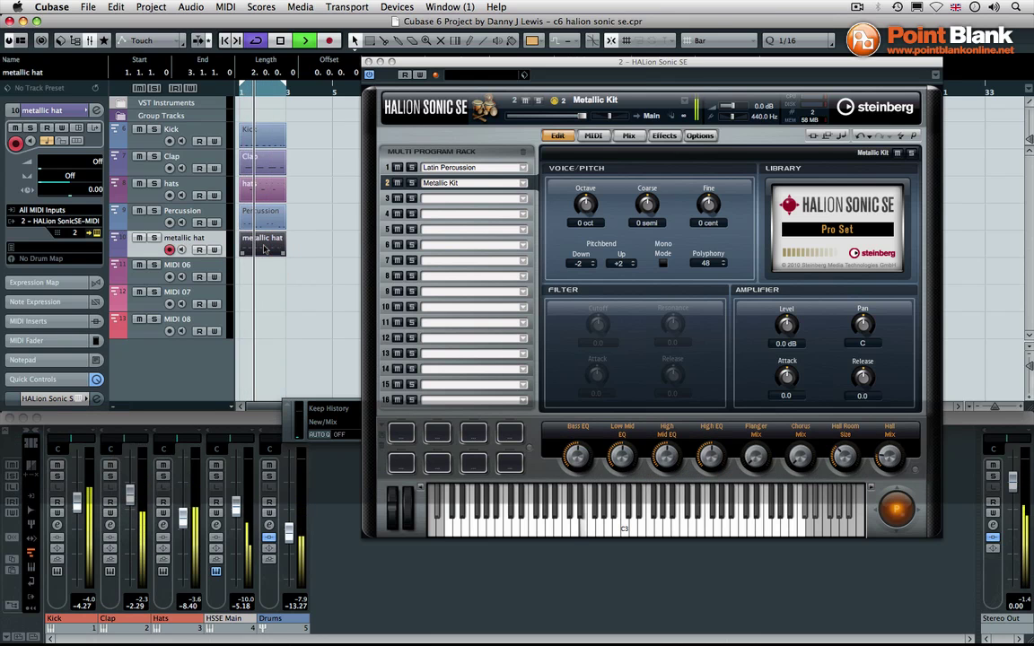
{"action": "key", "text": "space"}
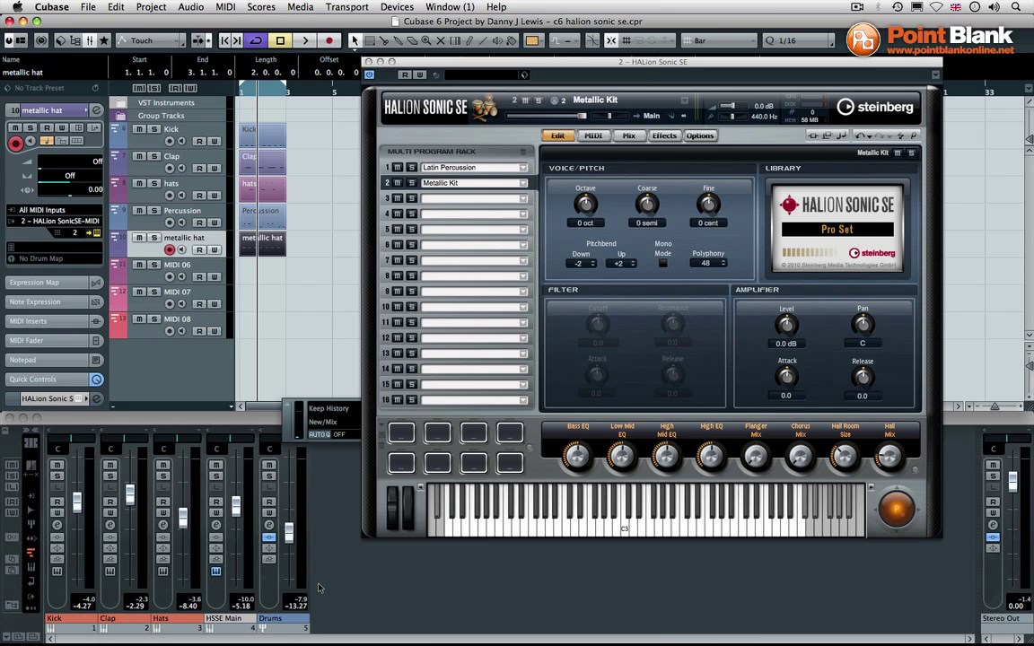
Activate HALion Sonic SE outputs HSSE Out 2 through Out 6 in the VST Instruments window.
{"action": "left_click", "coordinate": [396, 7]}
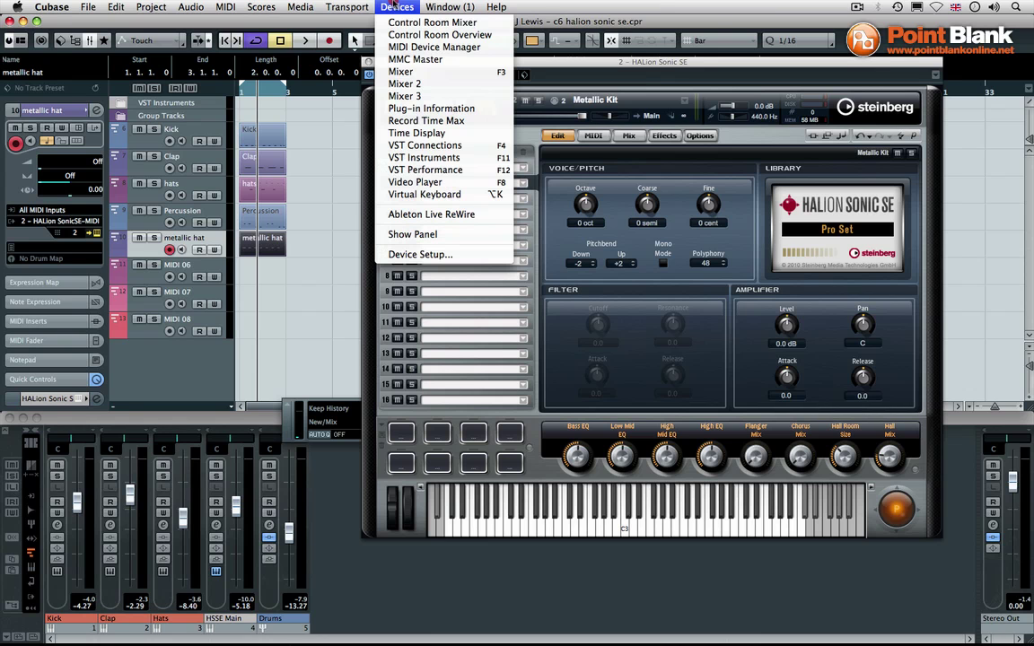
{"action": "left_click", "coordinate": [425, 159]}
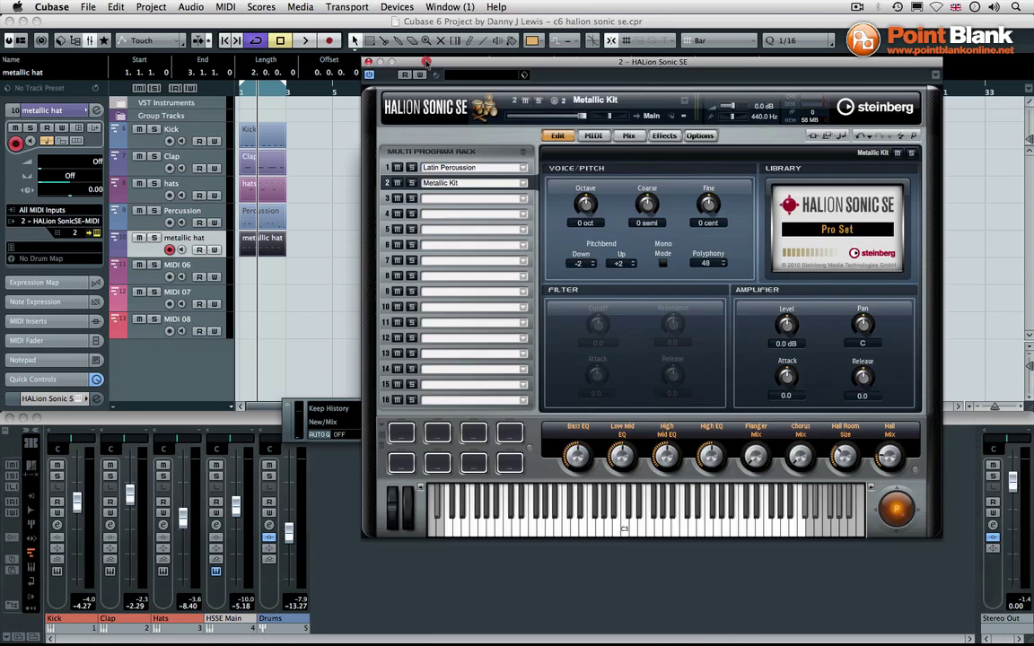
{"action": "left_click_drag", "start_coordinate": [423, 61], "coordinate": [697, 121]}
{"action": "left_click", "coordinate": [422, 194]}
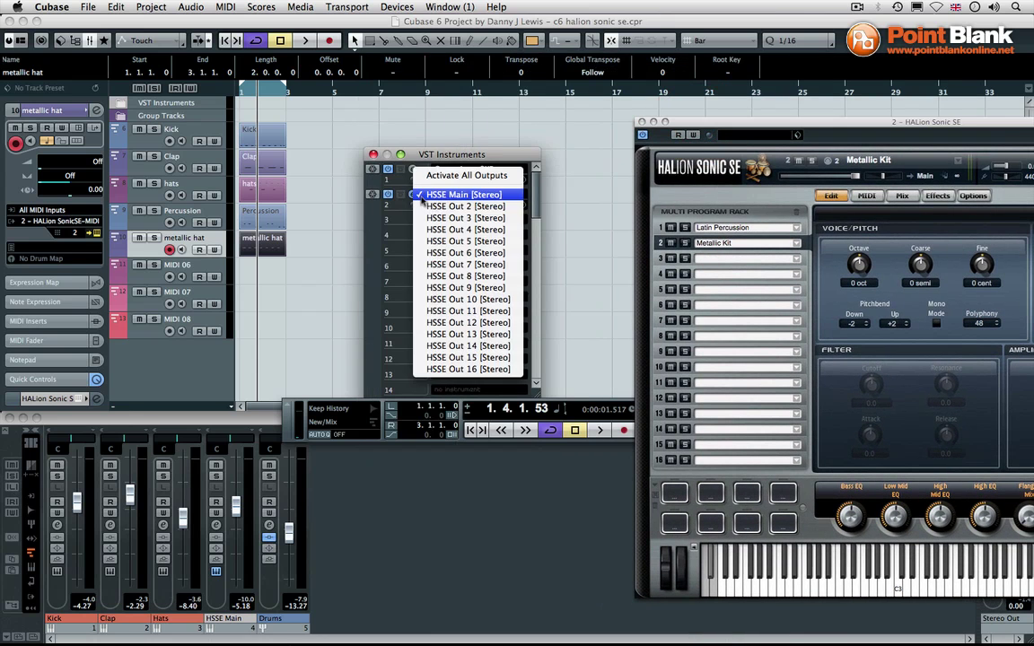
{"action": "left_click", "coordinate": [439, 208]}
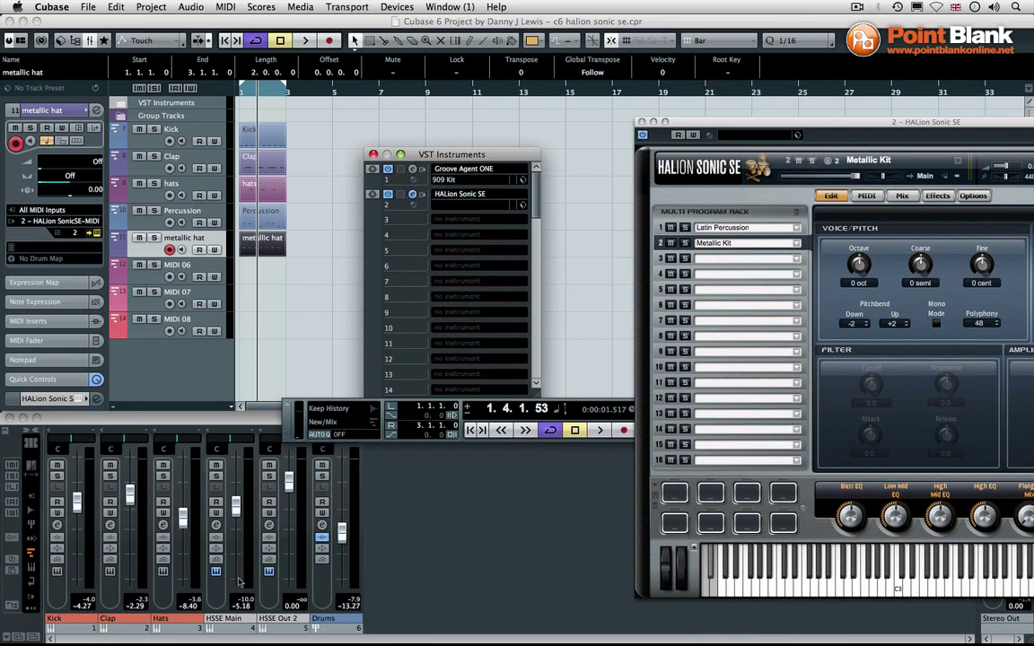
{"action": "left_click", "coordinate": [422, 195]}
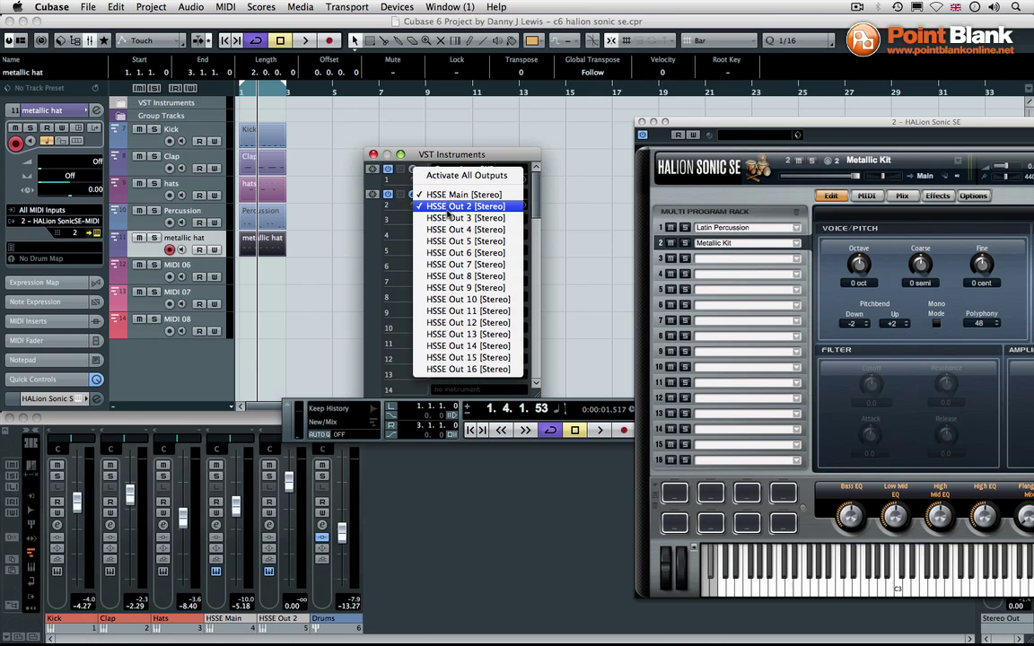
{"action": "left_click", "coordinate": [432, 217]}
{"action": "left_click", "coordinate": [422, 195]}
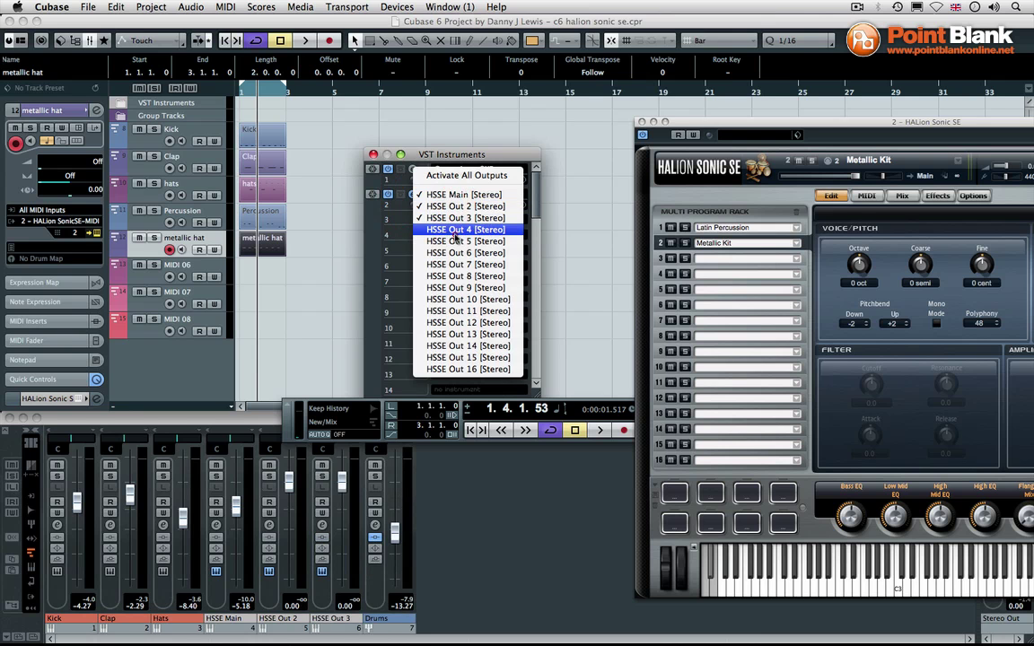
{"action": "left_click", "coordinate": [436, 229]}
{"action": "left_click", "coordinate": [423, 196]}
{"action": "left_click", "coordinate": [435, 241]}
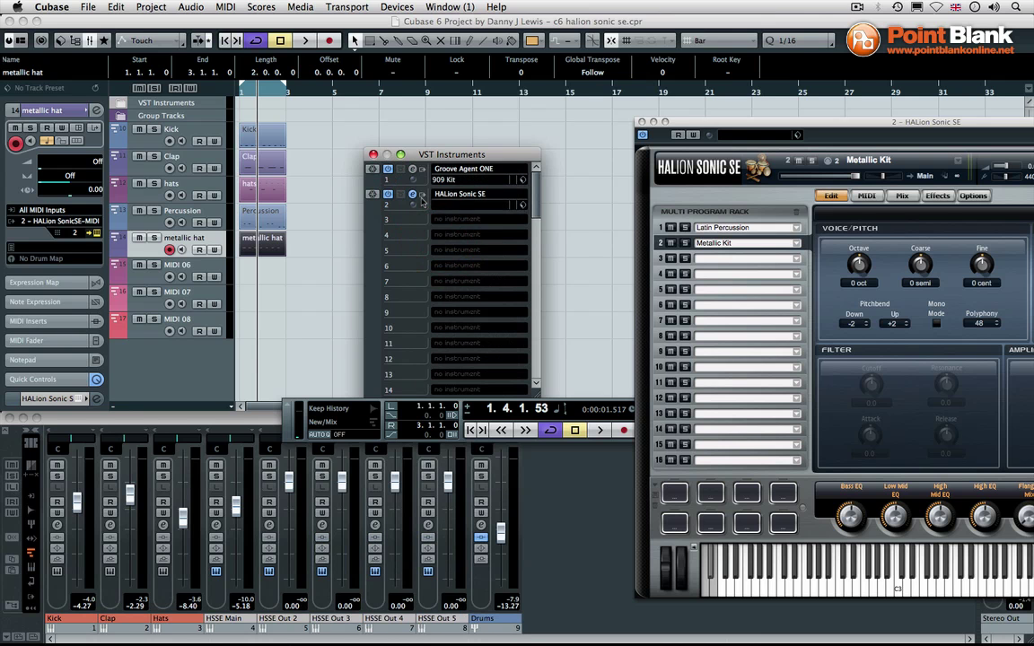
{"action": "left_click", "coordinate": [423, 195]}
{"action": "left_click", "coordinate": [439, 253]}
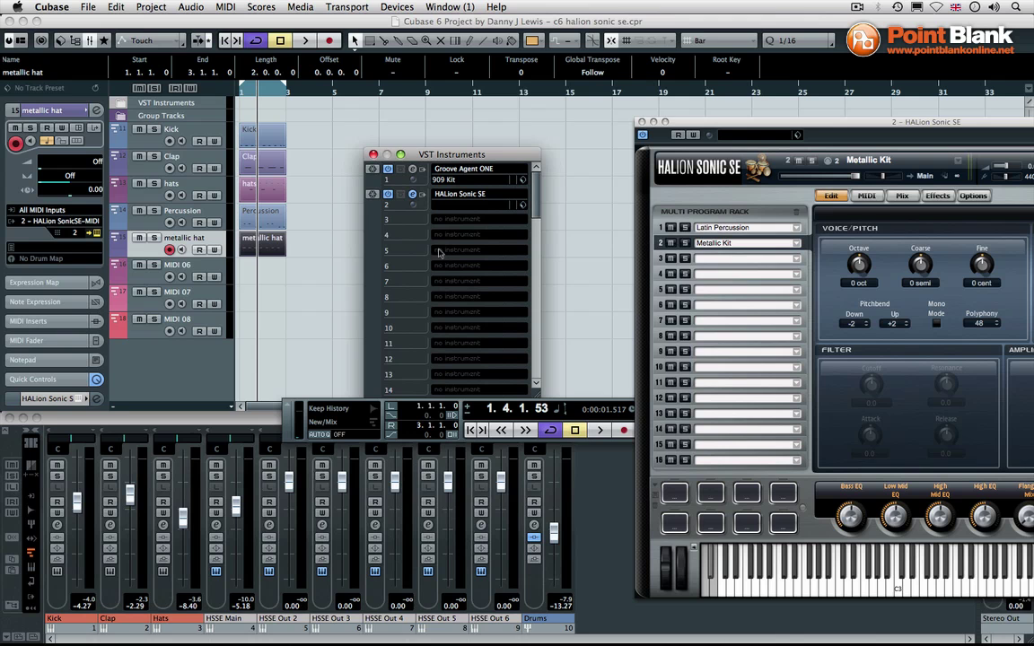
Rename the HSSE Main and Out 2 mixer channels to 'Percussion' and 'Metallic Hat'.
{"action": "double_click", "coordinate": [248, 619]}
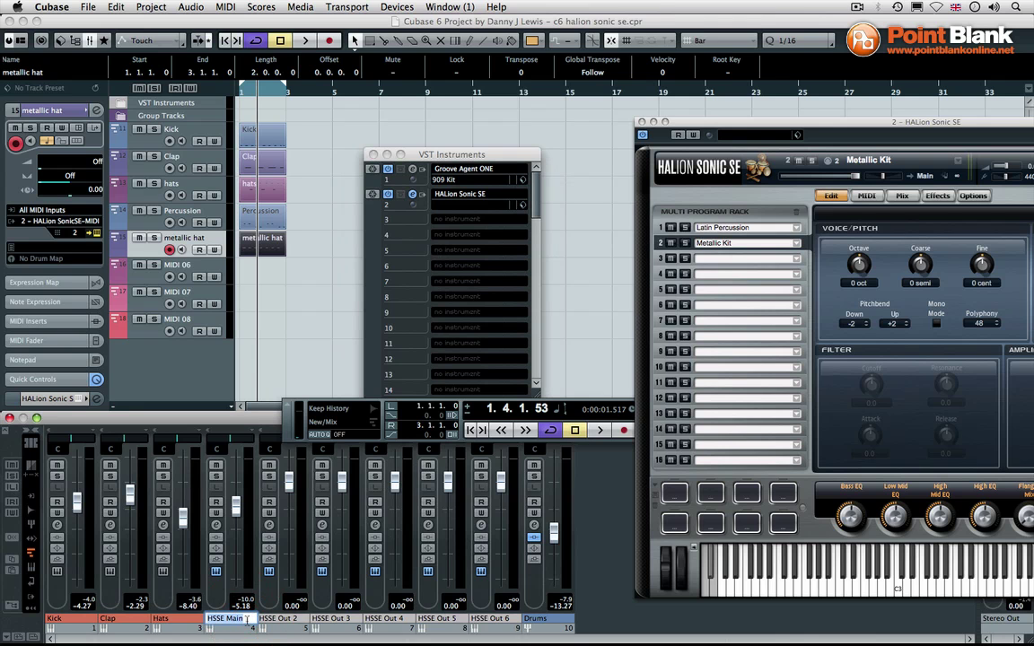
{"action": "type", "text": "Percussion"}
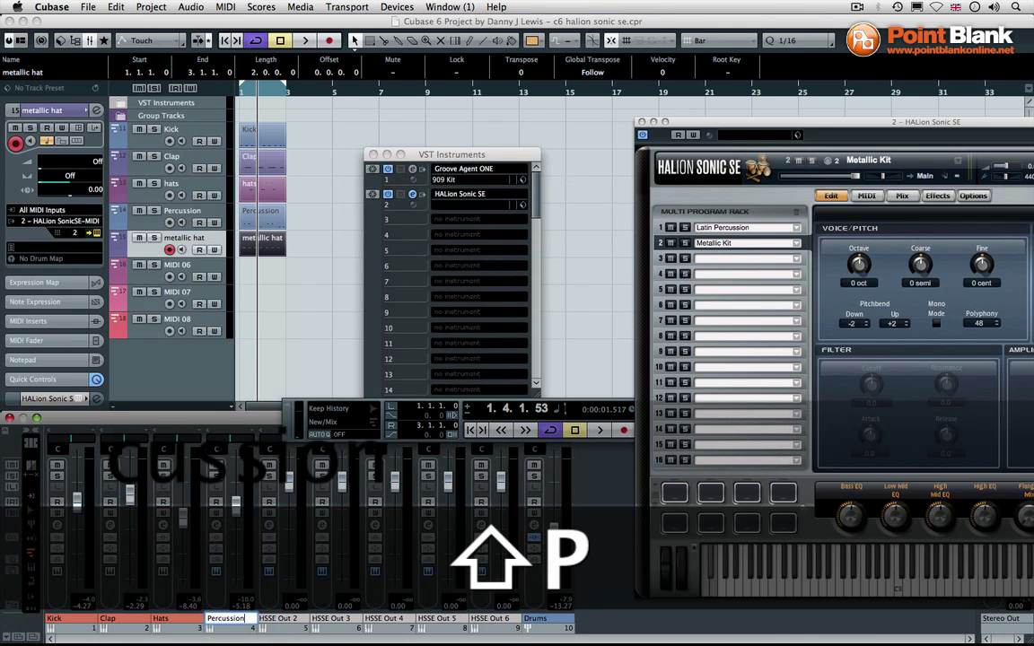
{"action": "key", "text": "Return"}
{"action": "double_click", "coordinate": [270, 618]}
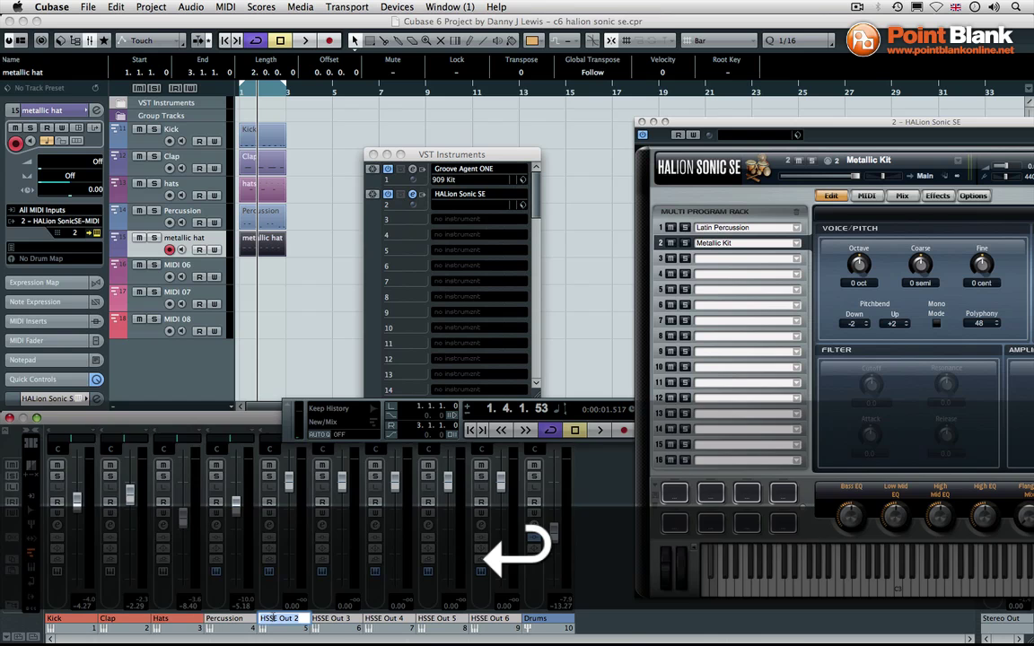
{"action": "type", "text": "Metallic Hat"}
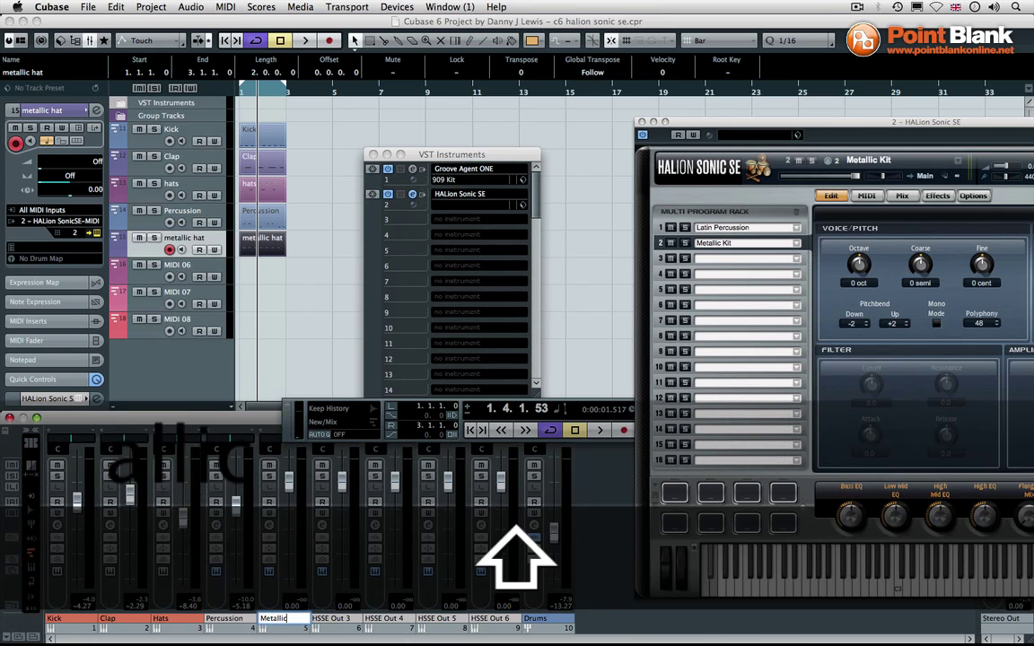
{"action": "key", "text": "Return"}
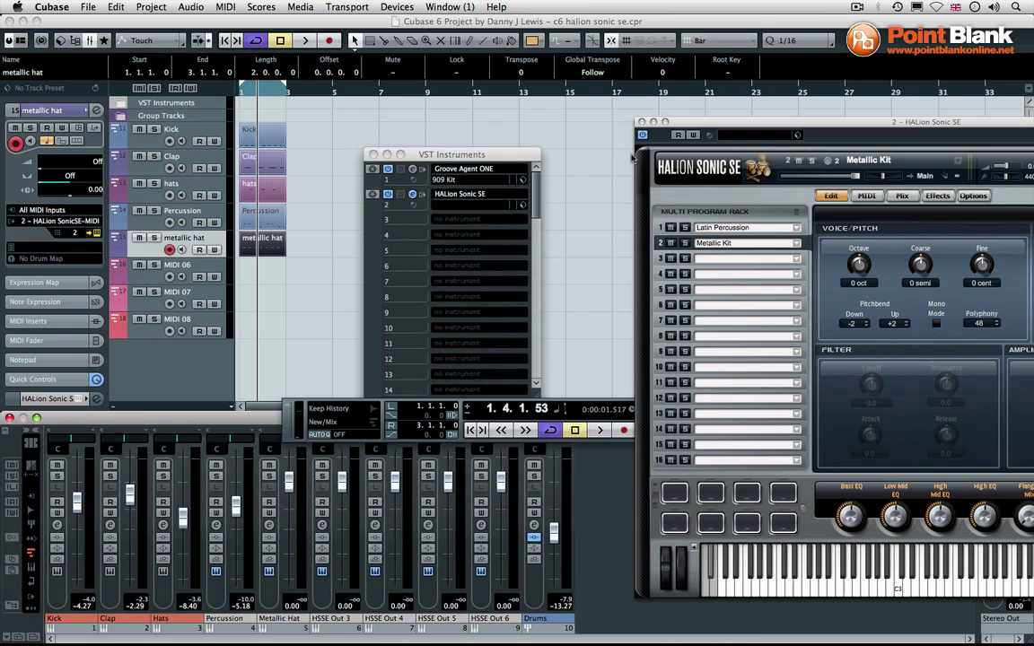
Route HALion's Metallic Kit slot to Out 2 in the Mix page and start playback.
{"action": "left_click_drag", "start_coordinate": [683, 123], "coordinate": [553, 101]}
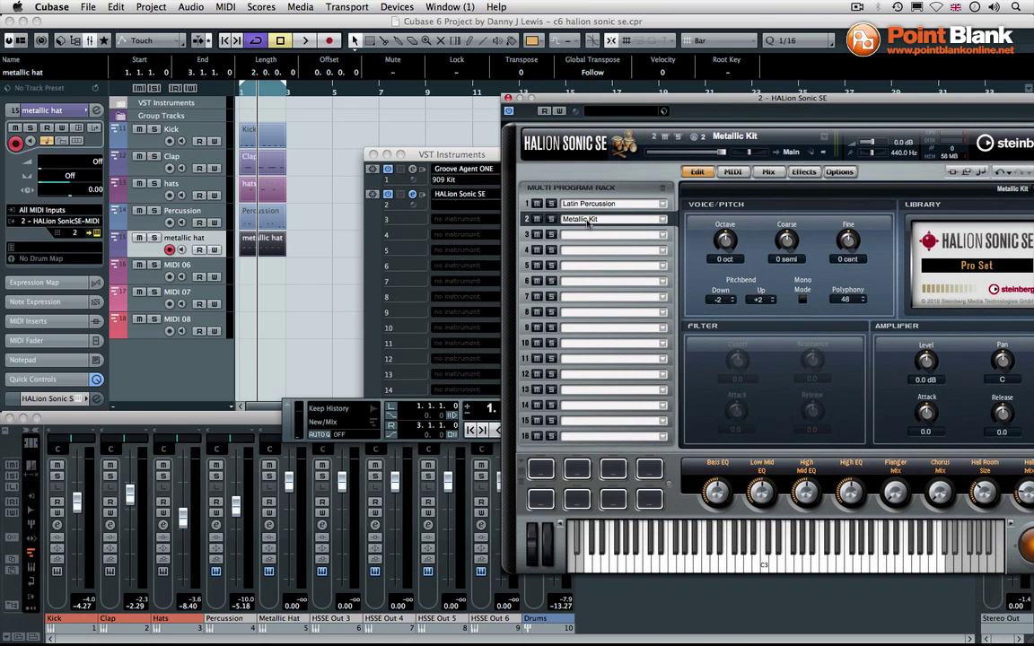
{"action": "left_click", "coordinate": [765, 172]}
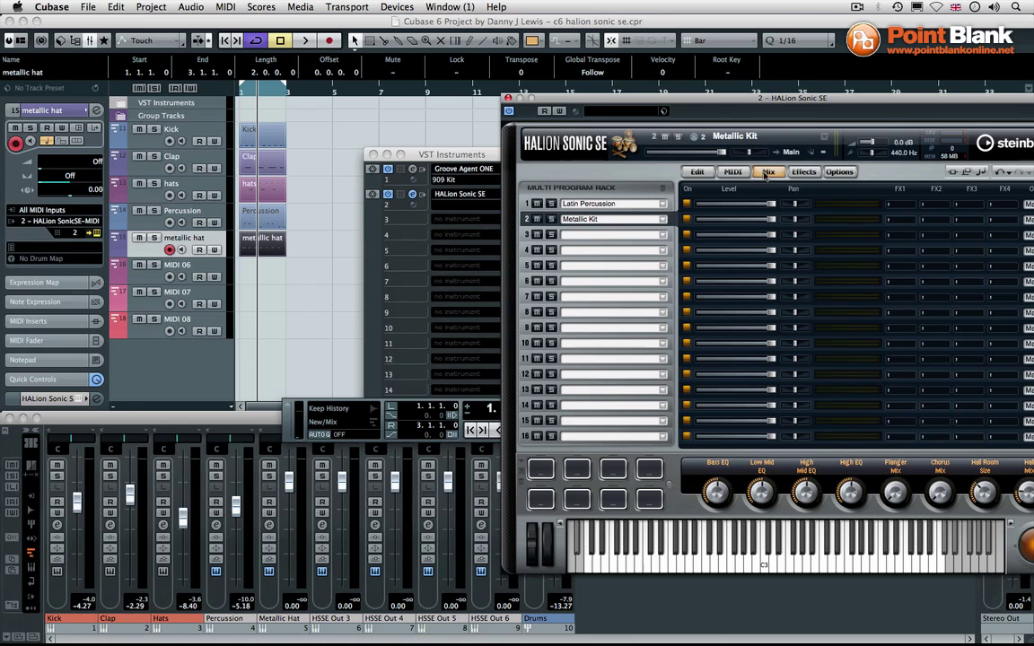
{"action": "left_click_drag", "start_coordinate": [817, 104], "coordinate": [741, 100]}
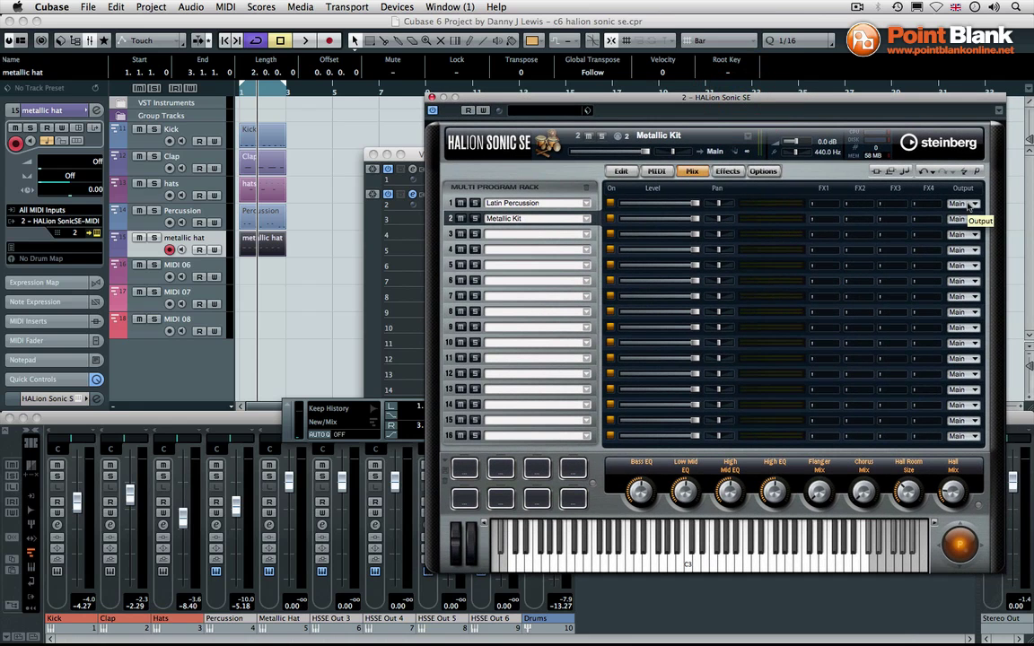
{"action": "left_click", "coordinate": [969, 222]}
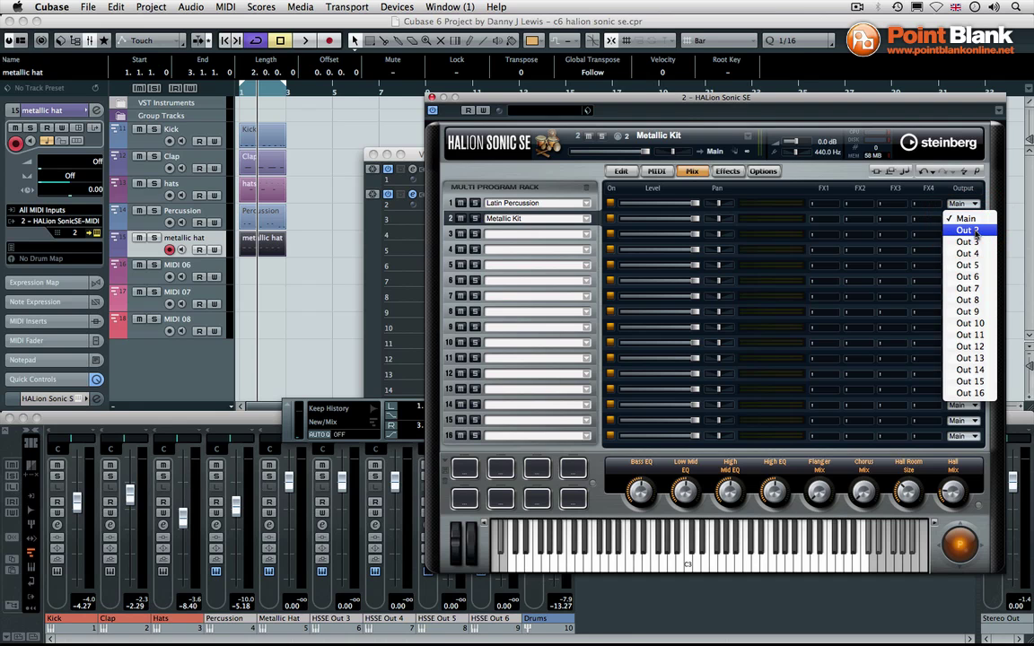
{"action": "left_click", "coordinate": [975, 231]}
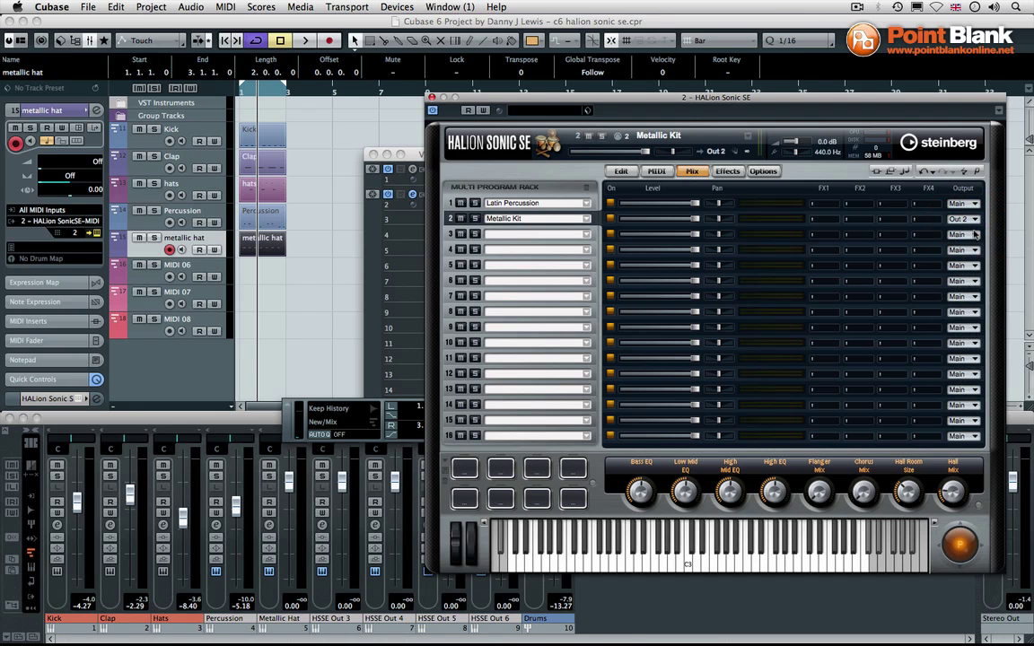
{"action": "key", "text": "KP_Enter"}
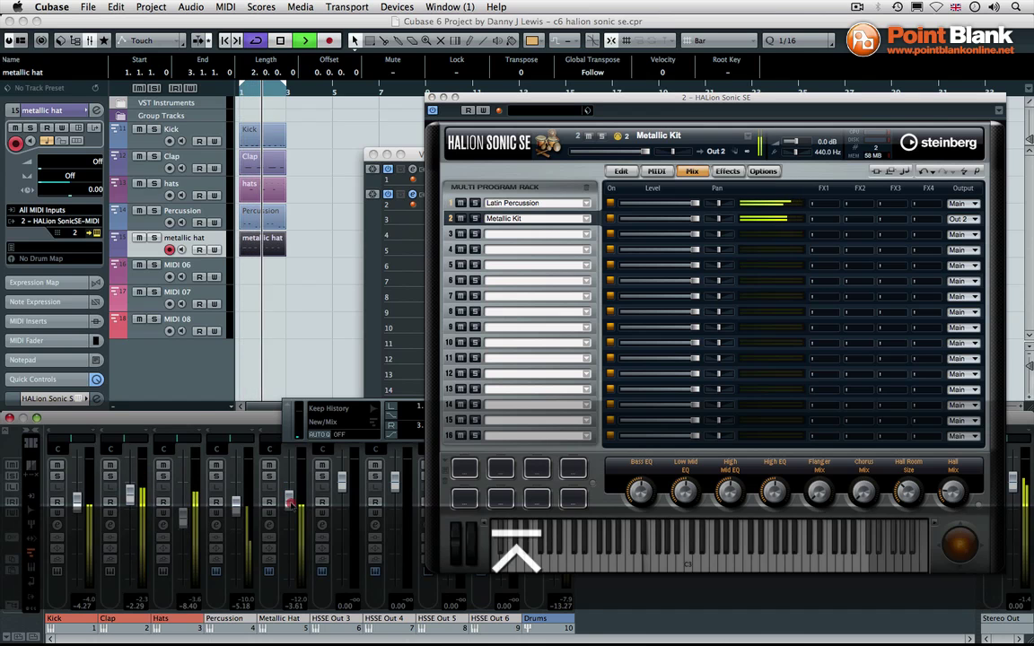
Pan the Metallic Hat mixer channel to R39 while it plays, then stop playback.
{"action": "left_click", "coordinate": [290, 516]}
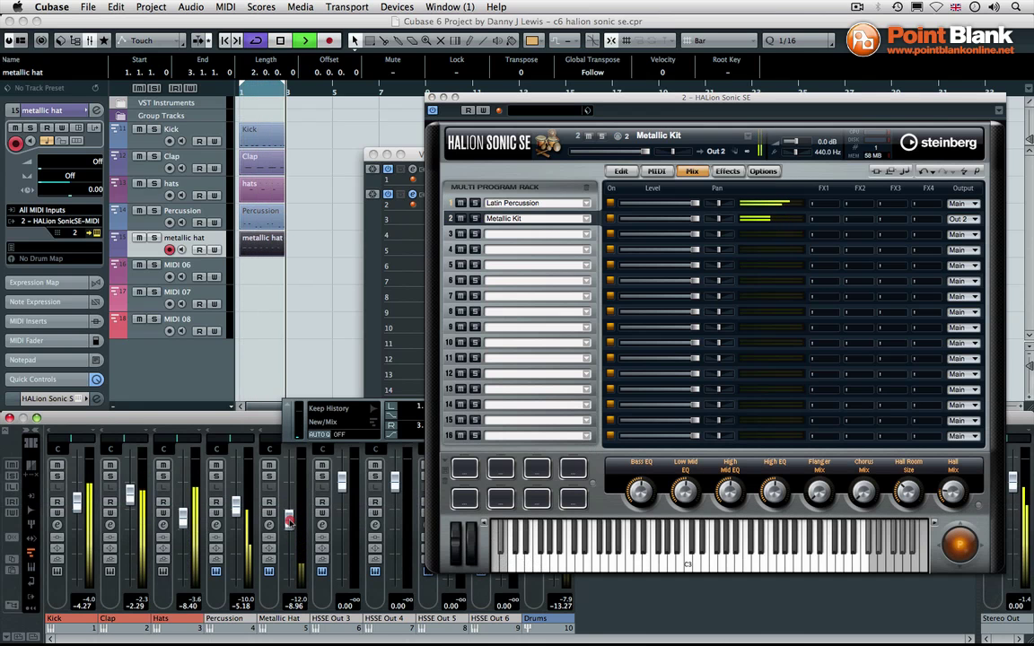
{"action": "left_click_drag", "start_coordinate": [286, 432], "coordinate": [338, 370]}
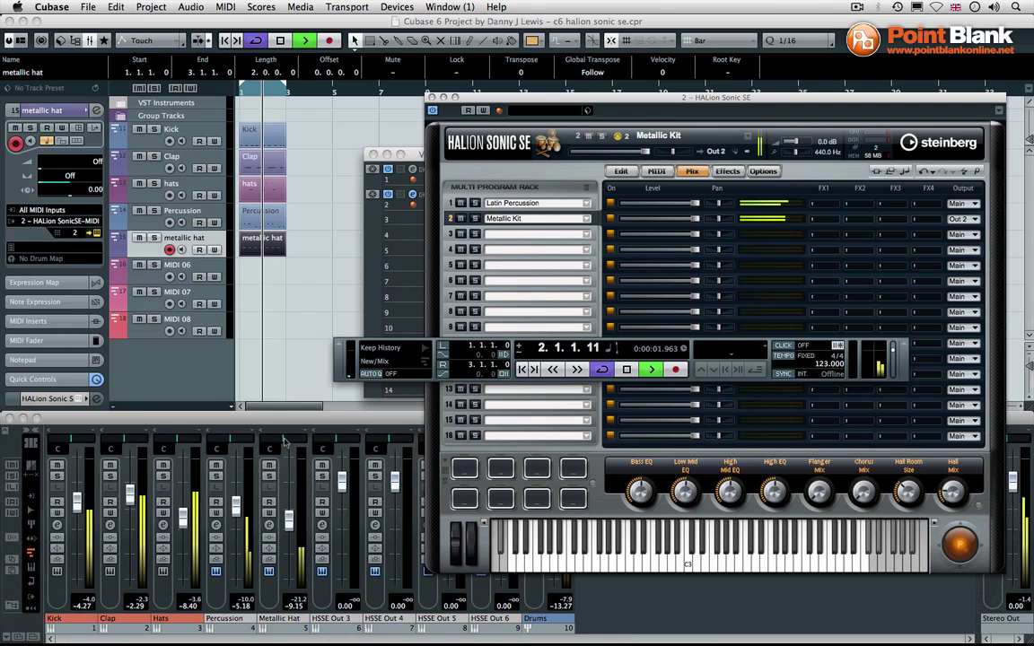
{"action": "left_click_drag", "start_coordinate": [274, 441], "coordinate": [291, 441]}
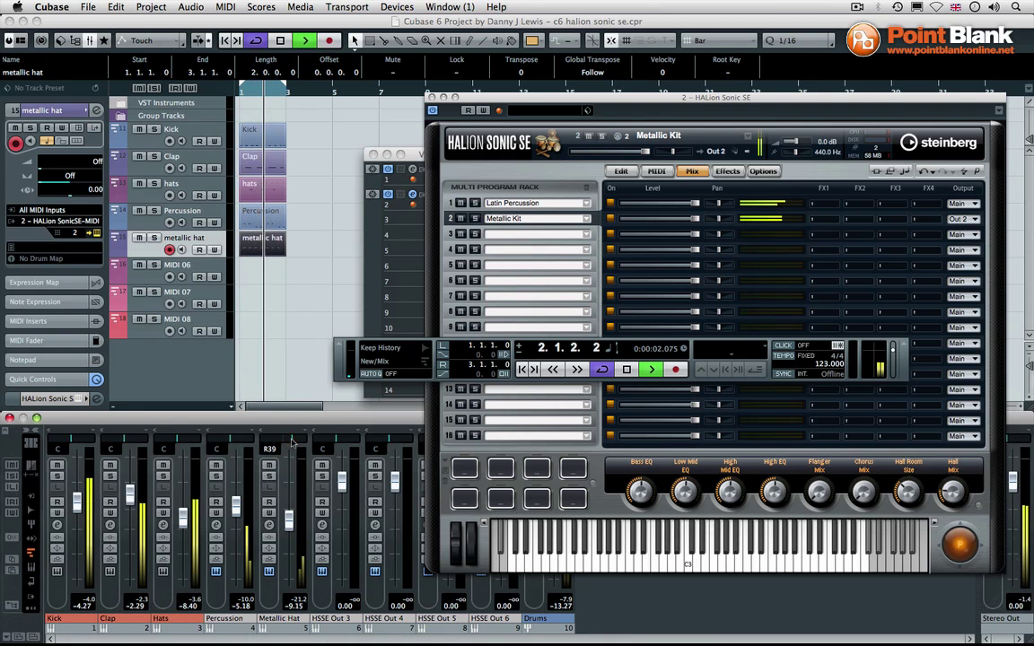
{"action": "left_click", "coordinate": [288, 519]}
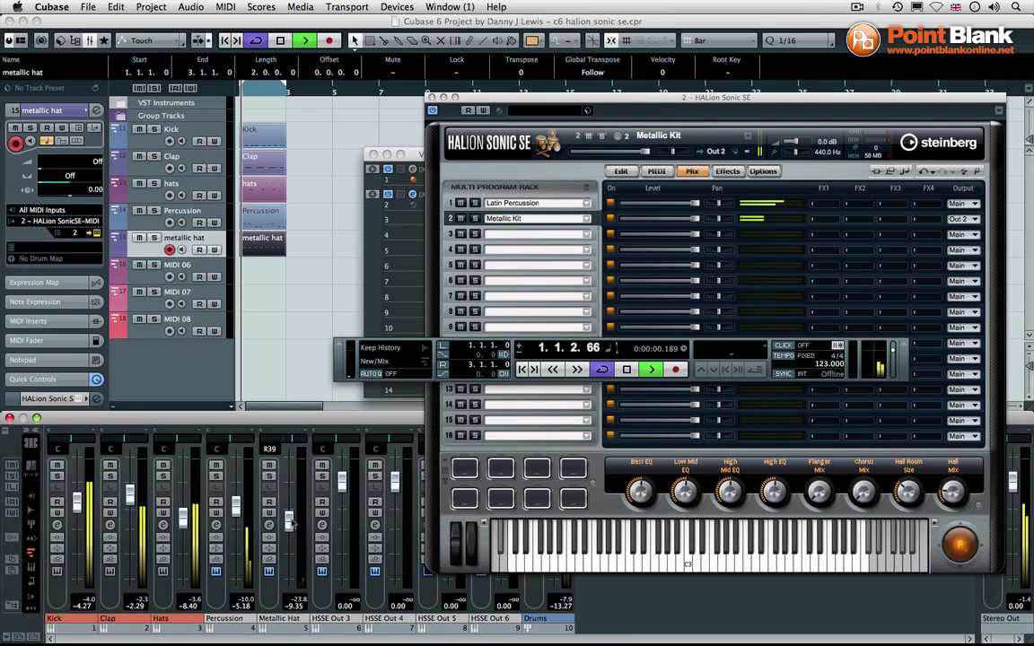
{"action": "key", "text": "space"}
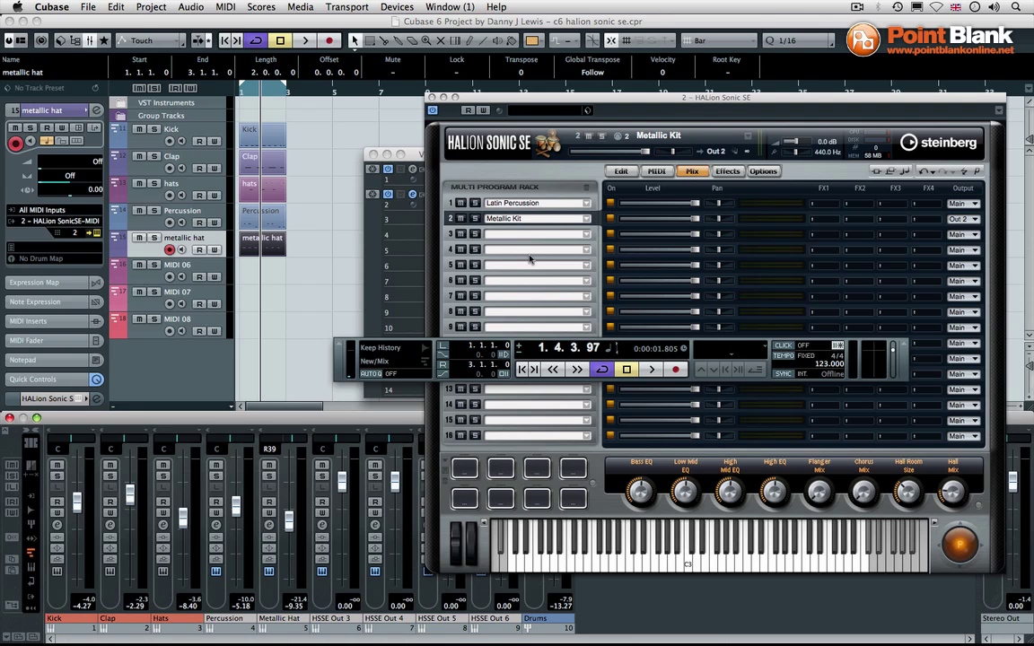
Load the Wood Shop program into HALion Sonic SE's empty slot 3.
{"action": "left_click", "coordinate": [585, 237]}
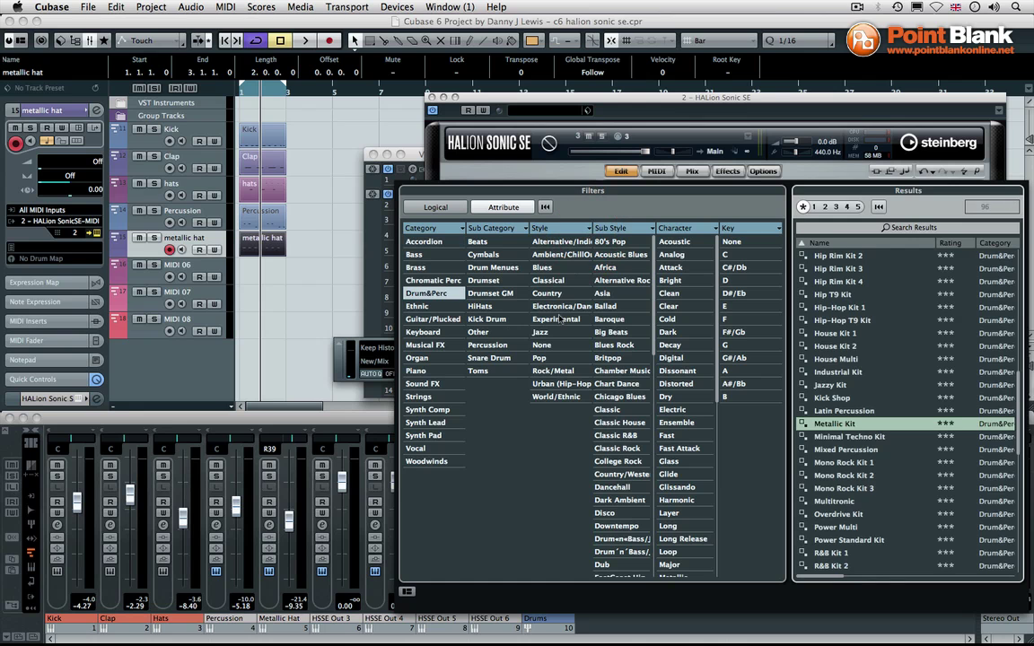
{"action": "left_click_drag", "start_coordinate": [1020, 386], "coordinate": [998, 514]}
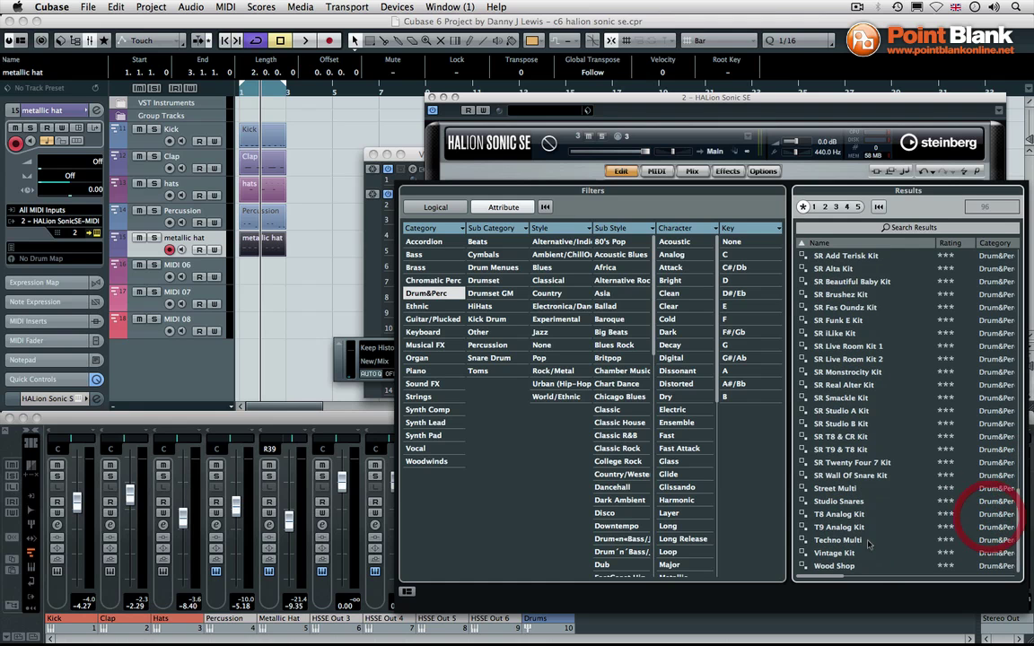
{"action": "double_click", "coordinate": [831, 567]}
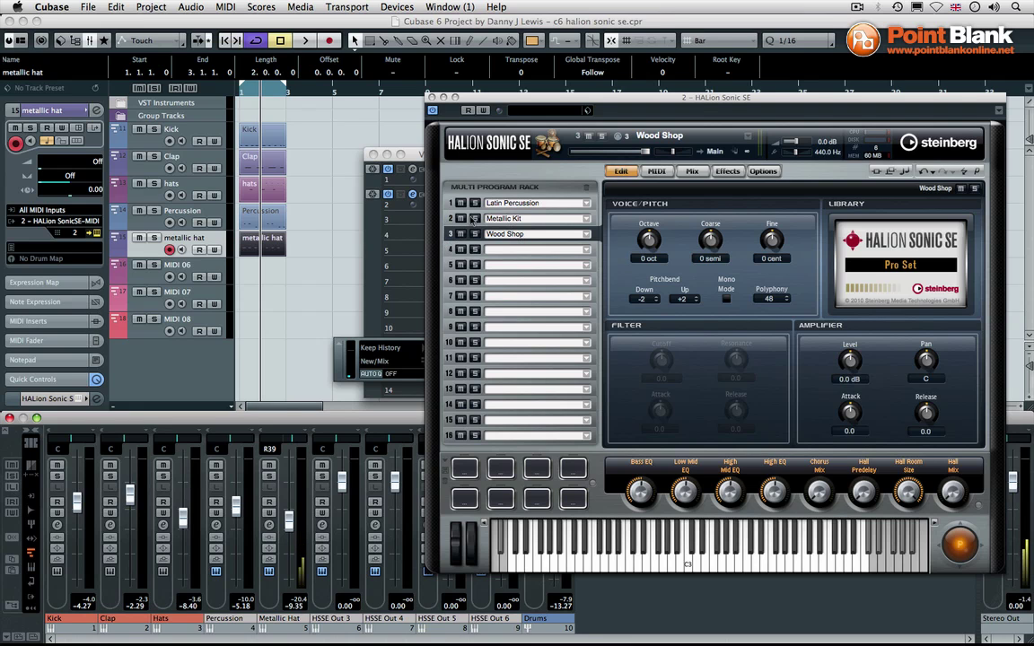
Rename the MIDI 06 track to 'wood perc'.
{"action": "left_click", "coordinate": [204, 267]}
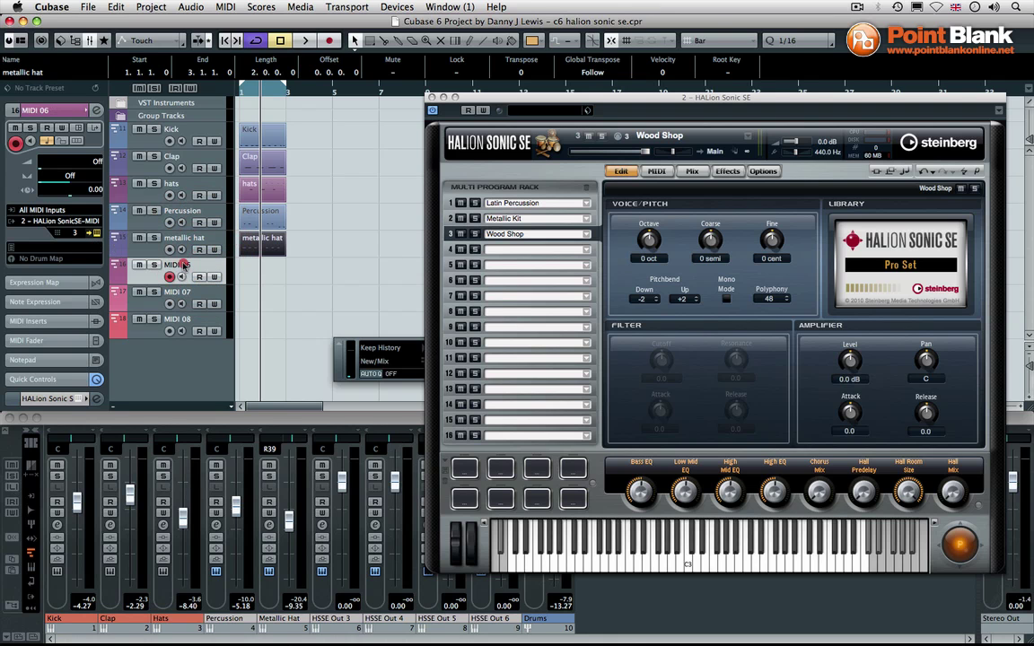
{"action": "double_click", "coordinate": [183, 265]}
{"action": "type", "text": "wood p"}
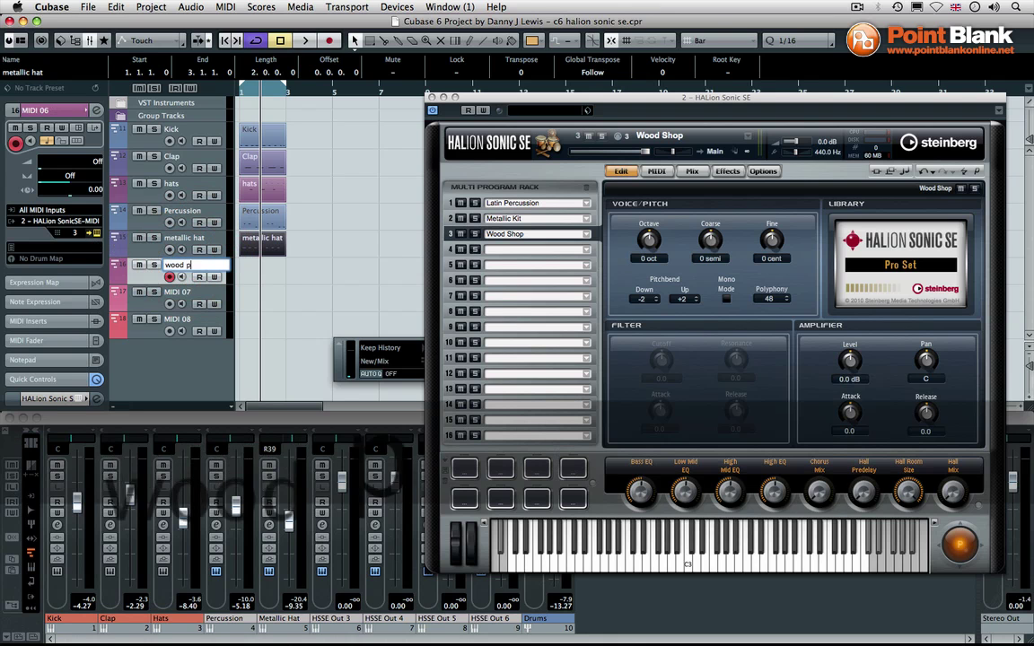
{"action": "type", "text": "erc"}
{"action": "key", "text": "Return"}
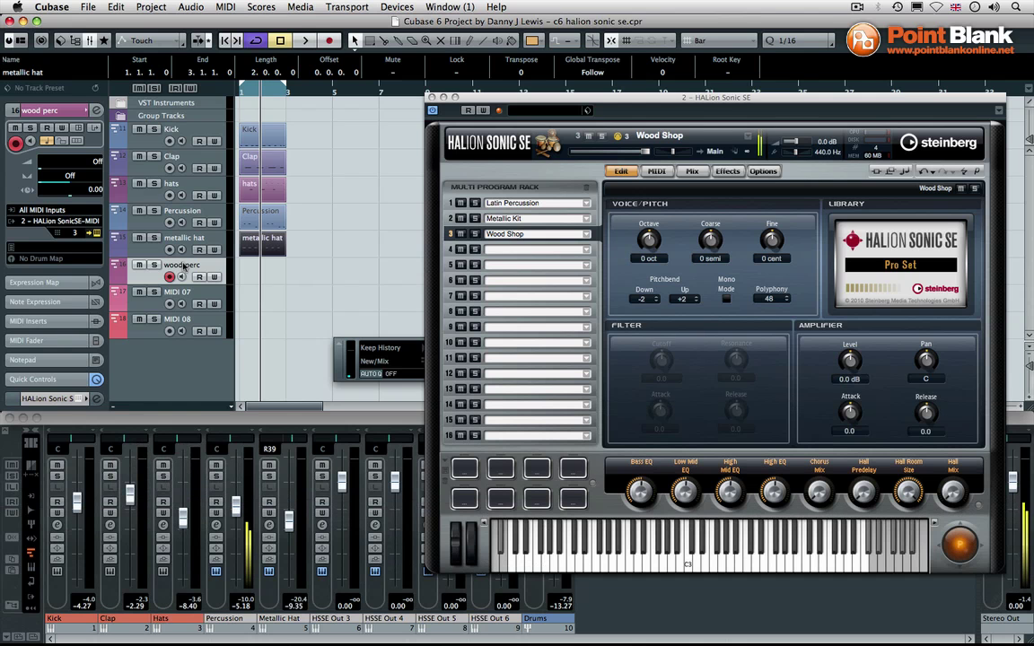
Record a two-bar wood perc part on the wood perc track, then stop the transport.
{"action": "key", "text": "KP_Enter"}
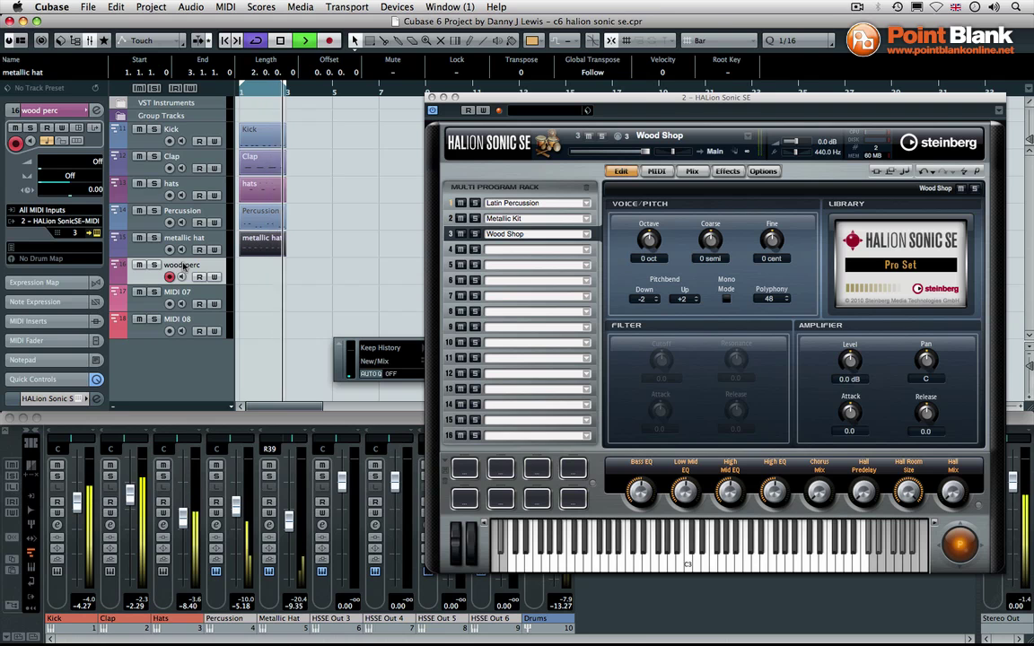
{"action": "key", "text": "KP_Multiply"}
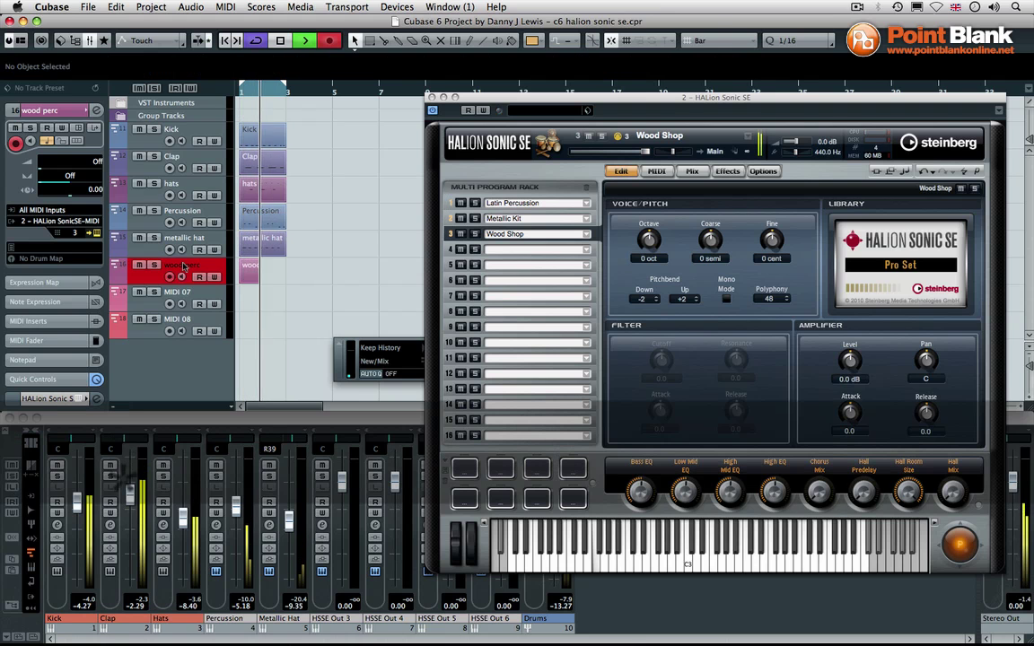
{"action": "left_click", "coordinate": [184, 264]}
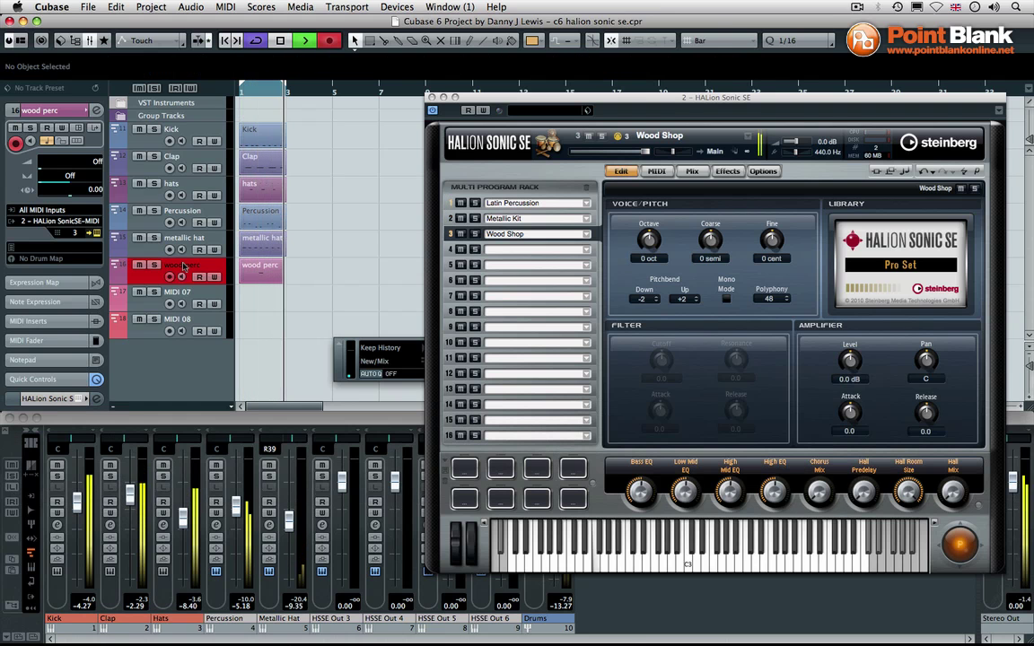
{"action": "key", "text": "space"}
{"action": "left_click", "coordinate": [272, 271]}
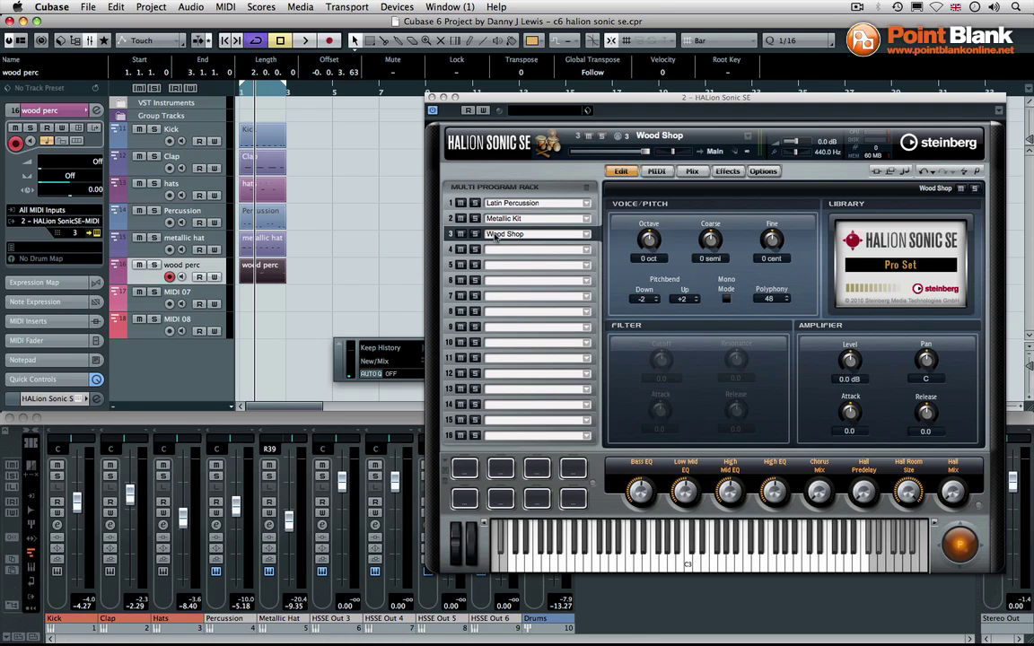
Clear the wood perc part selection and select the MIDI 07 track.
{"action": "left_click", "coordinate": [186, 266]}
{"action": "left_click", "coordinate": [316, 240]}
{"action": "left_click", "coordinate": [194, 271]}
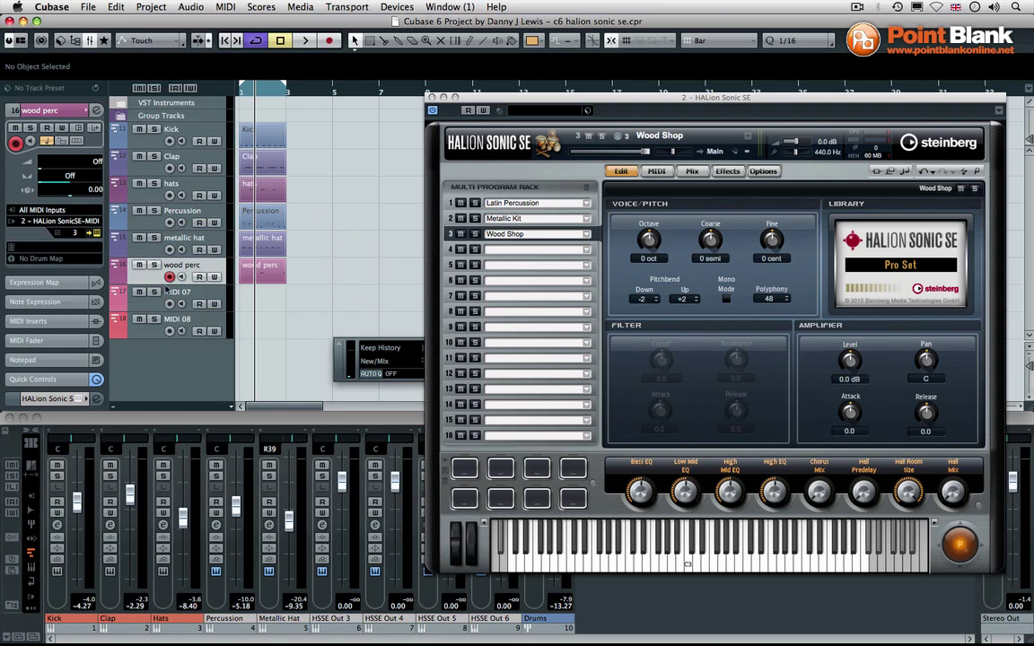
{"action": "left_click", "coordinate": [190, 296]}
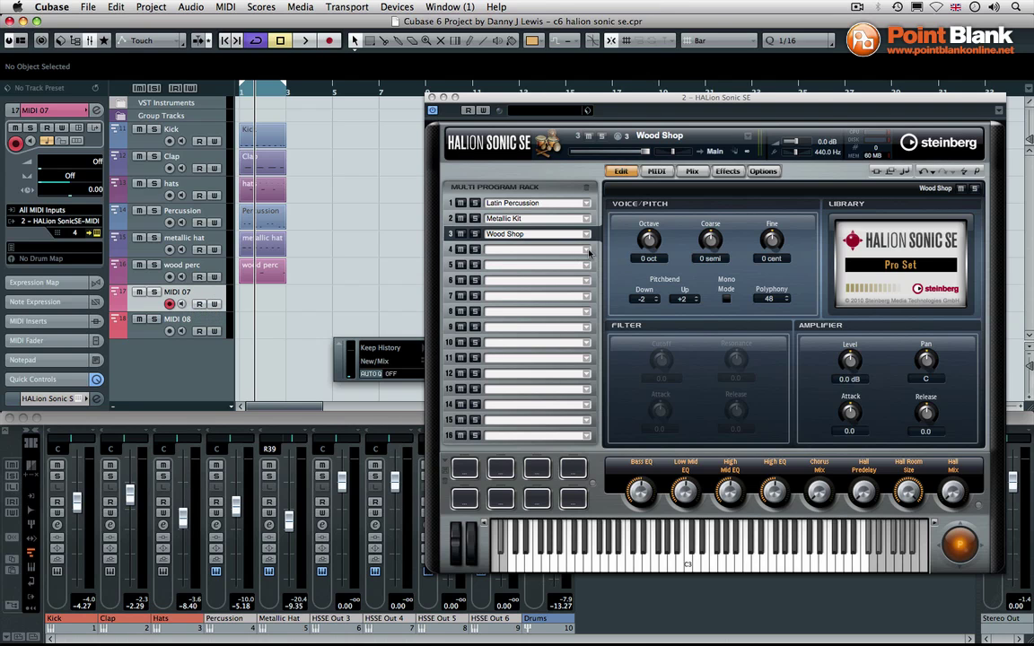
Send HALion's Wood Shop slot to Out 3 in the Mix page.
{"action": "left_click", "coordinate": [691, 171]}
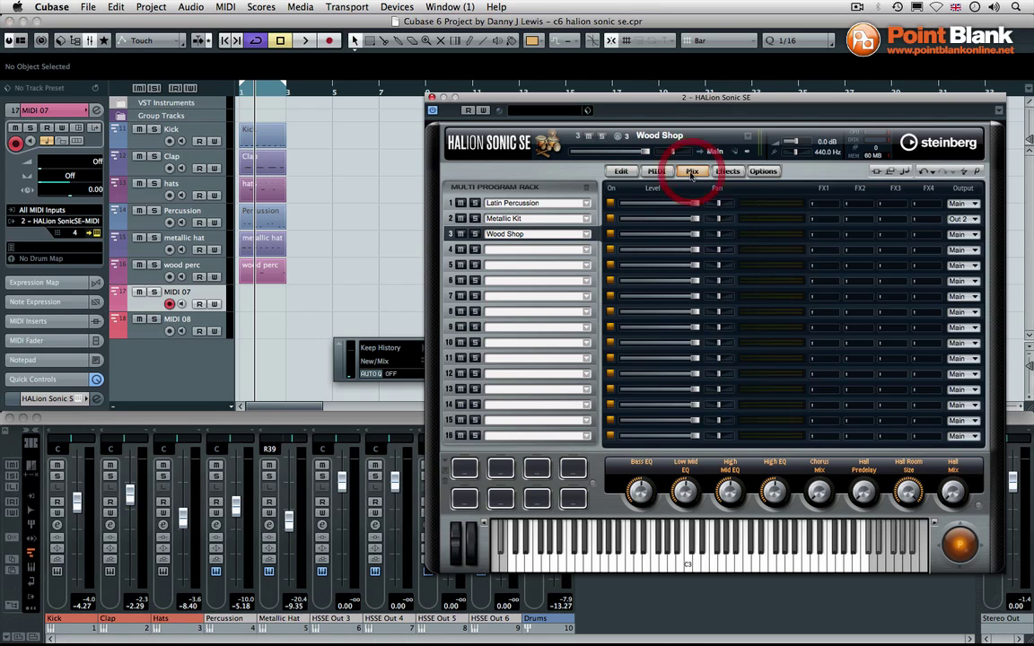
{"action": "left_click", "coordinate": [965, 235]}
{"action": "left_click", "coordinate": [964, 268]}
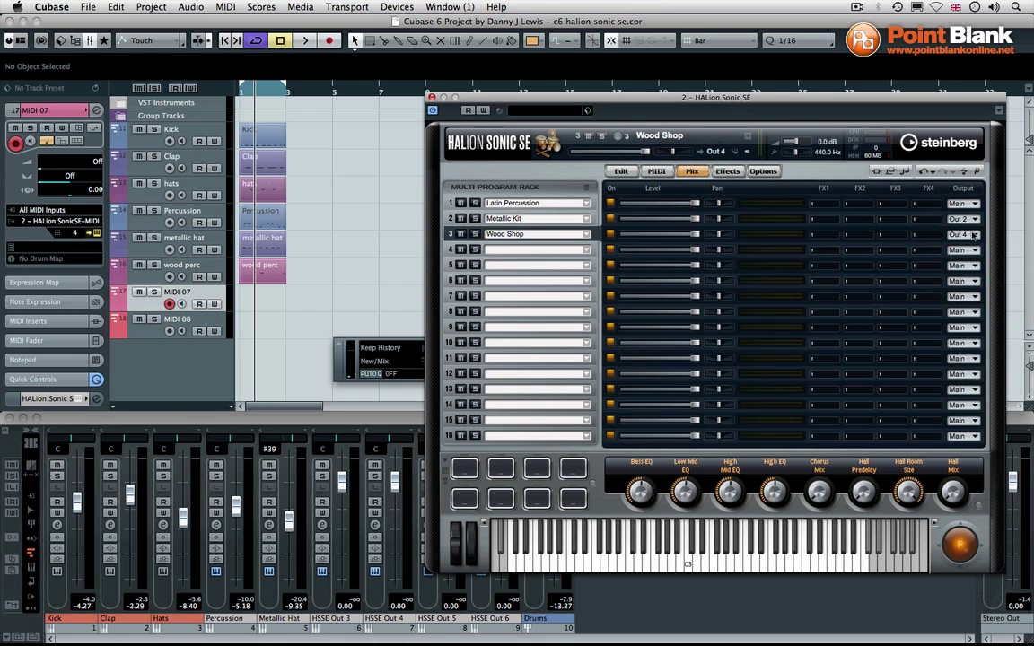
{"action": "left_click", "coordinate": [972, 235]}
{"action": "left_click", "coordinate": [960, 224]}
Rename the HSSE Out 3 channel 'Wood Perc' at -7.68 dB, then stop and arm MIDI 07.
{"action": "left_click", "coordinate": [339, 623]}
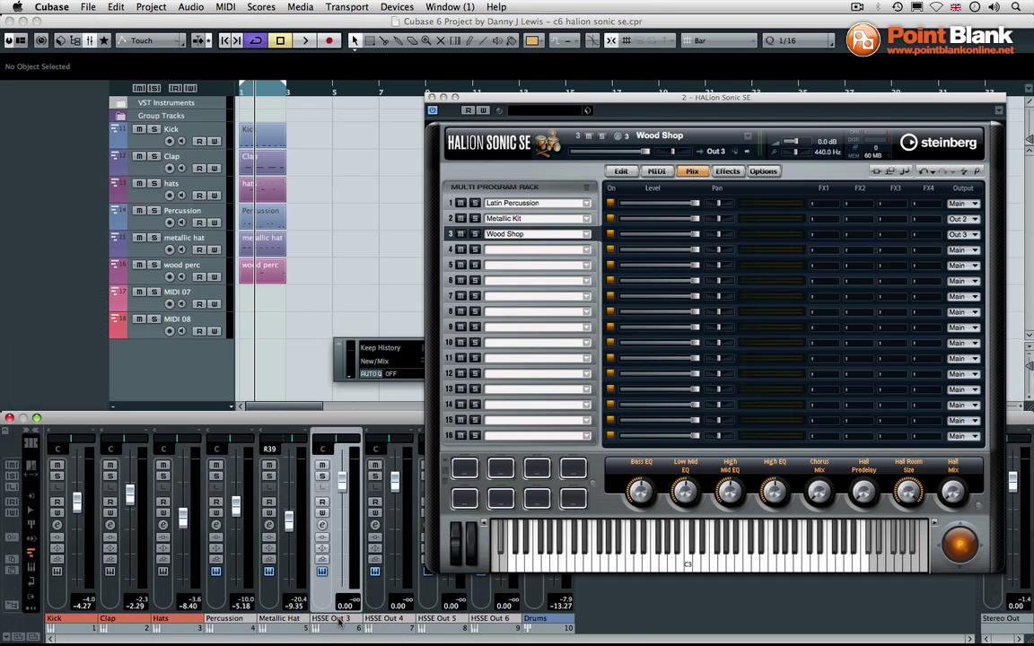
{"action": "double_click", "coordinate": [339, 619]}
{"action": "type", "text": "Wood Pe"}
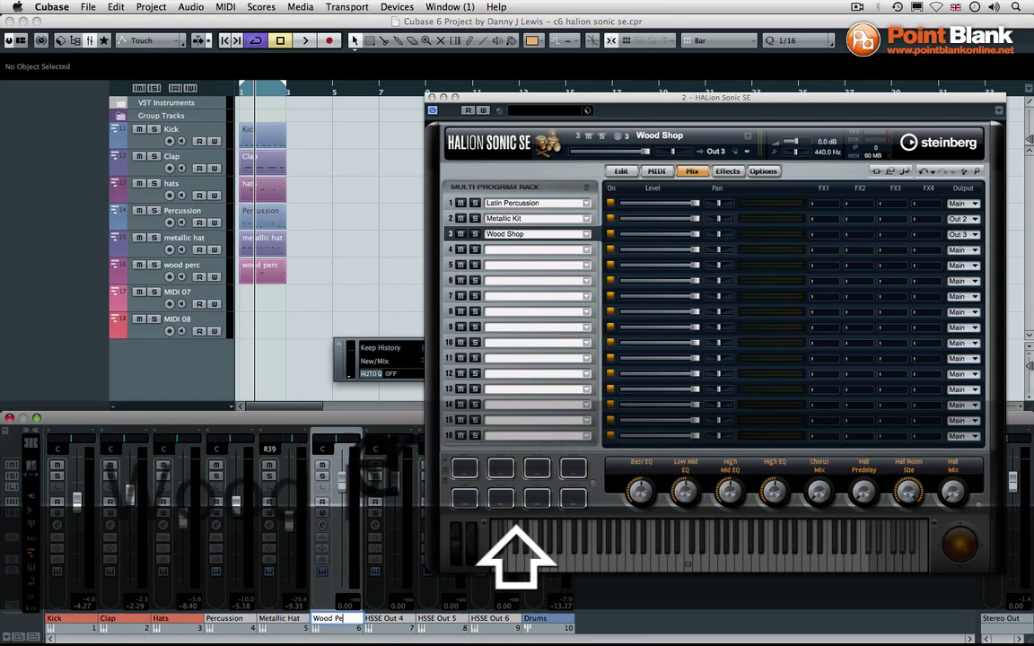
{"action": "type", "text": "rc"}
{"action": "key", "text": "Return"}
{"action": "key", "text": "Return"}
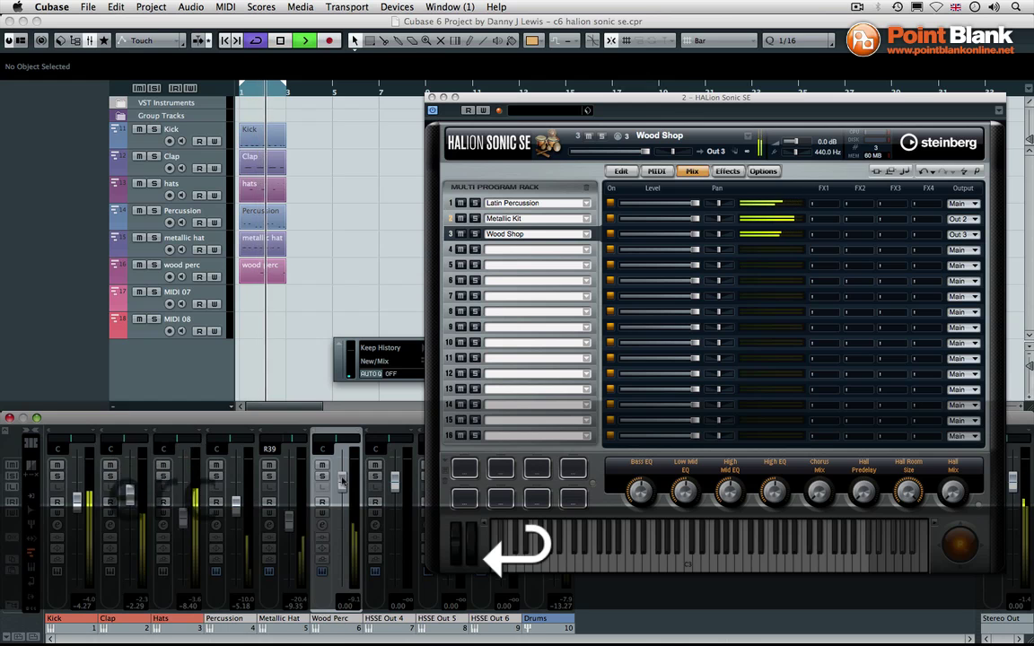
{"action": "left_click_drag", "start_coordinate": [341, 480], "coordinate": [341, 513]}
{"action": "key", "text": "space"}
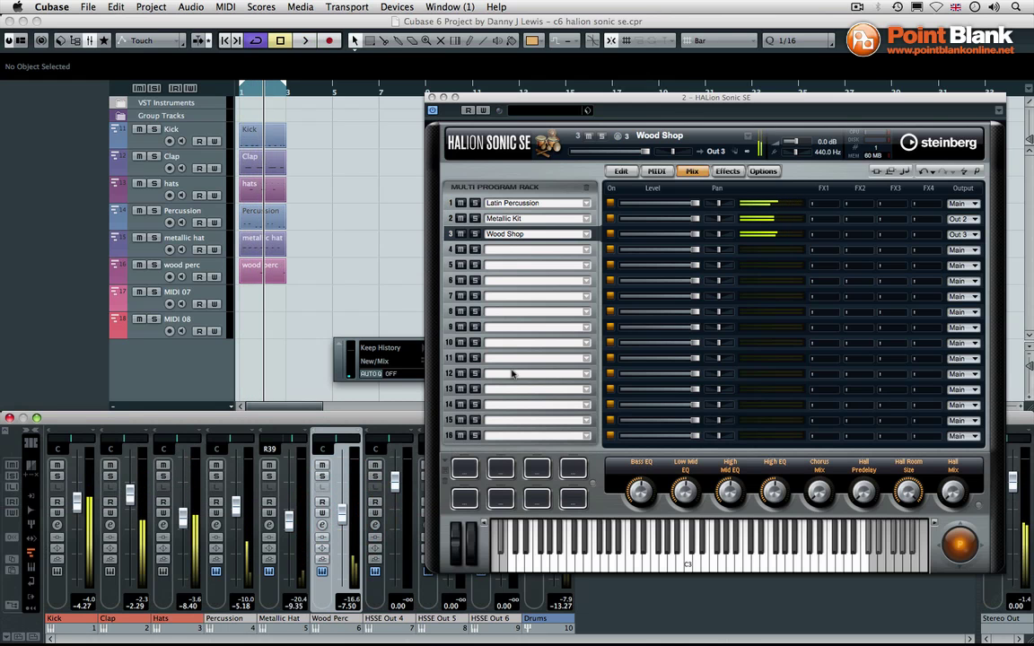
{"action": "left_click", "coordinate": [193, 296]}
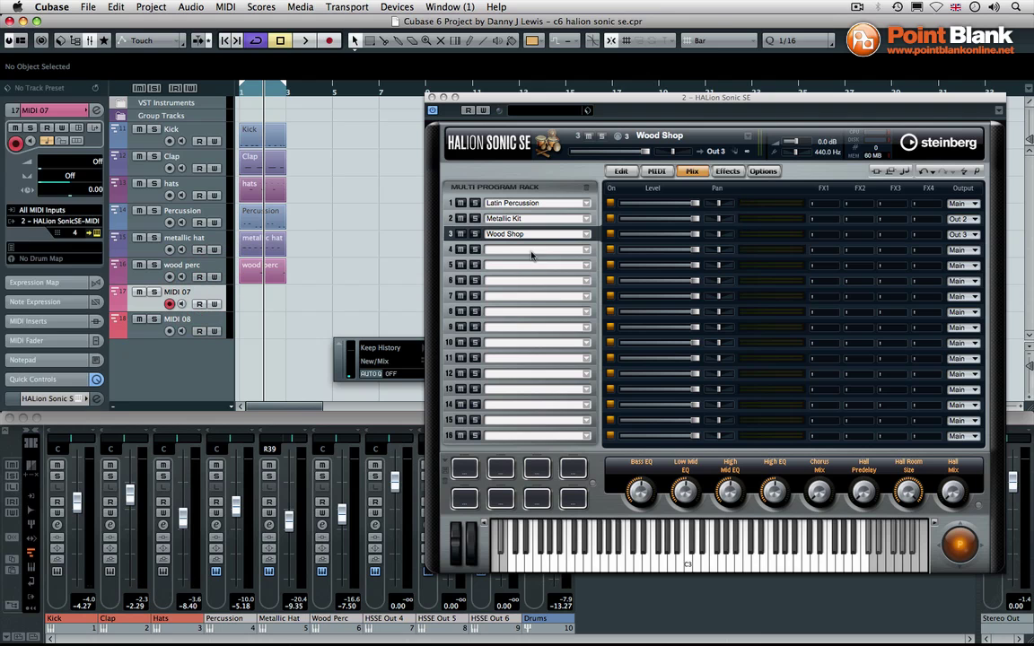
Filter the program browser to Drum&Perc and load Electro Kit 1 into HALion slot 4.
{"action": "left_click", "coordinate": [585, 250]}
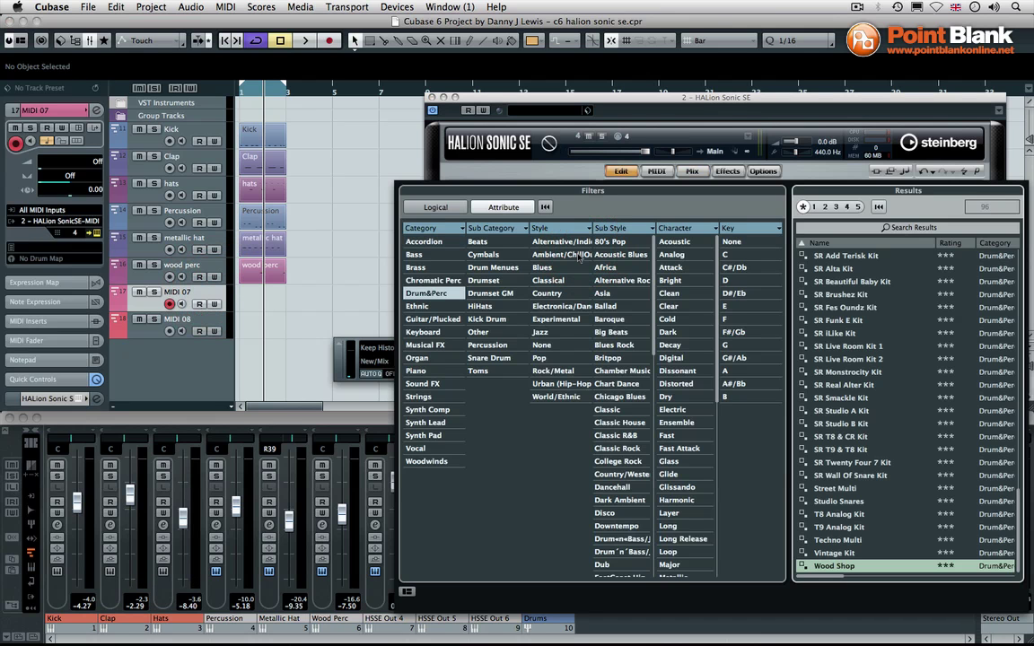
{"action": "left_click", "coordinate": [420, 306]}
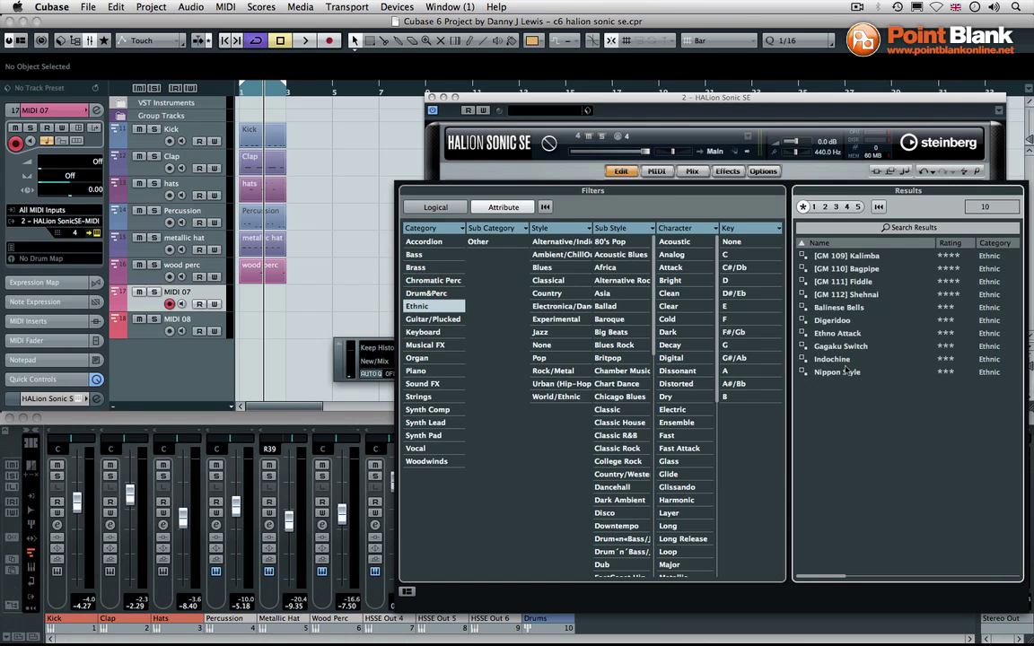
{"action": "left_click", "coordinate": [417, 292]}
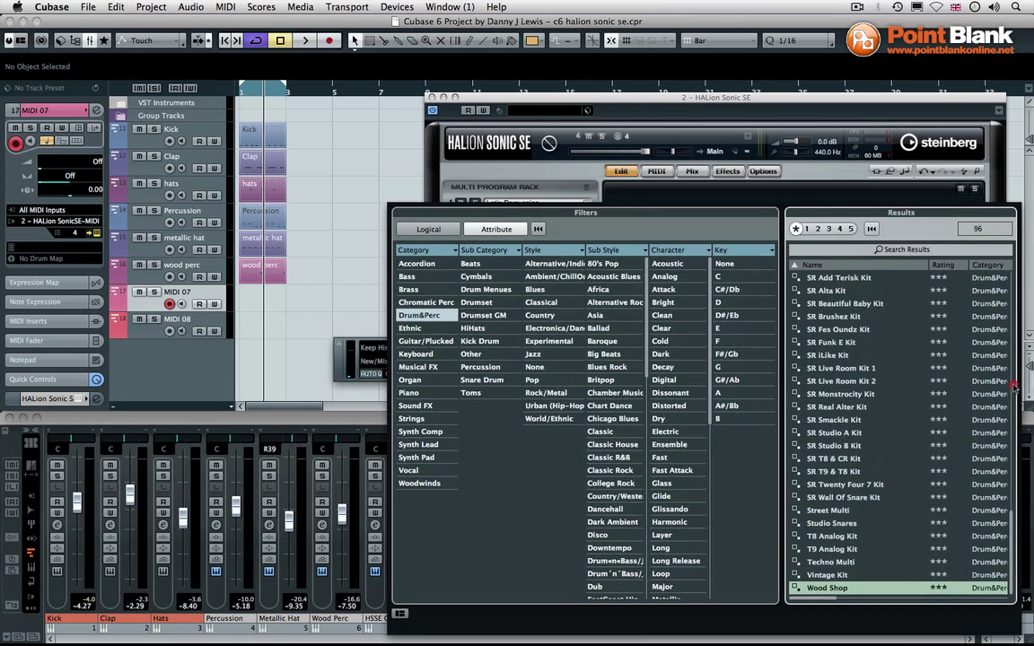
{"action": "left_click_drag", "start_coordinate": [1020, 473], "coordinate": [1010, 275]}
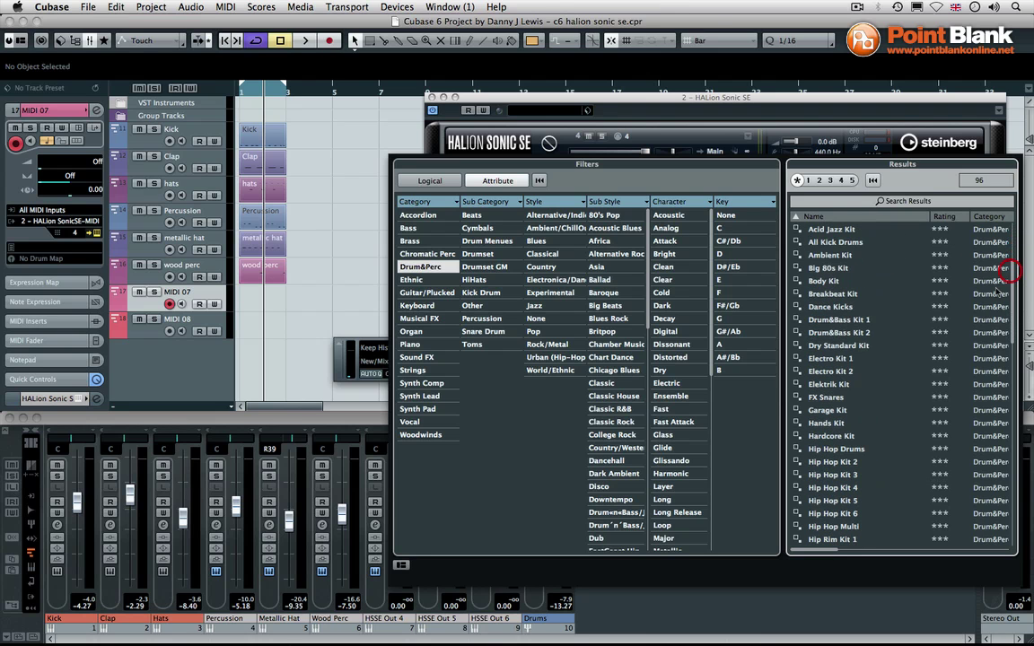
{"action": "left_click", "coordinate": [817, 358]}
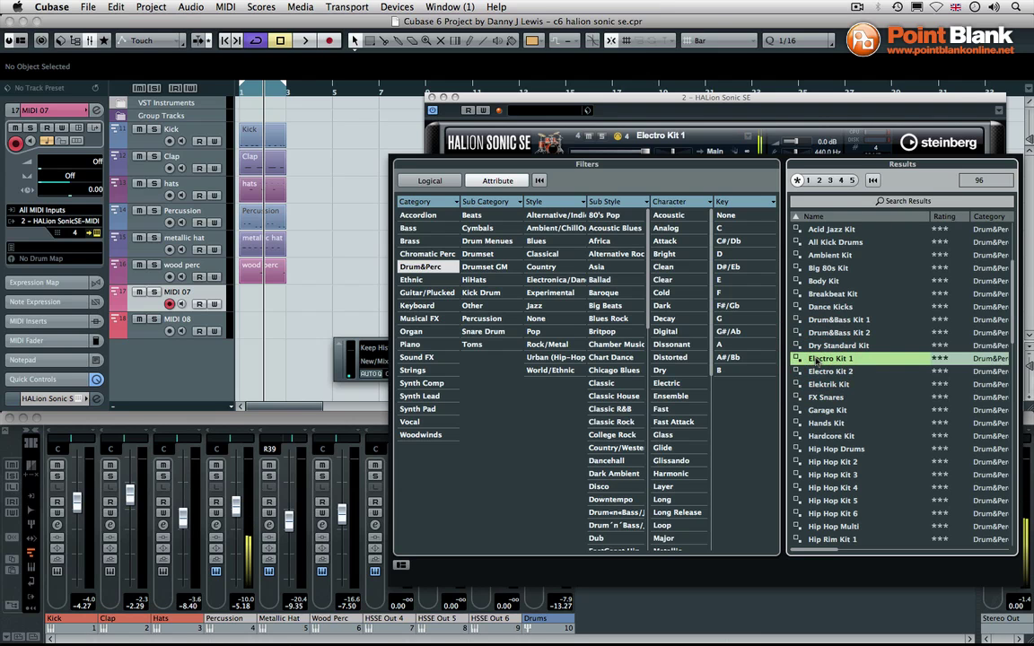
{"action": "double_click", "coordinate": [816, 357]}
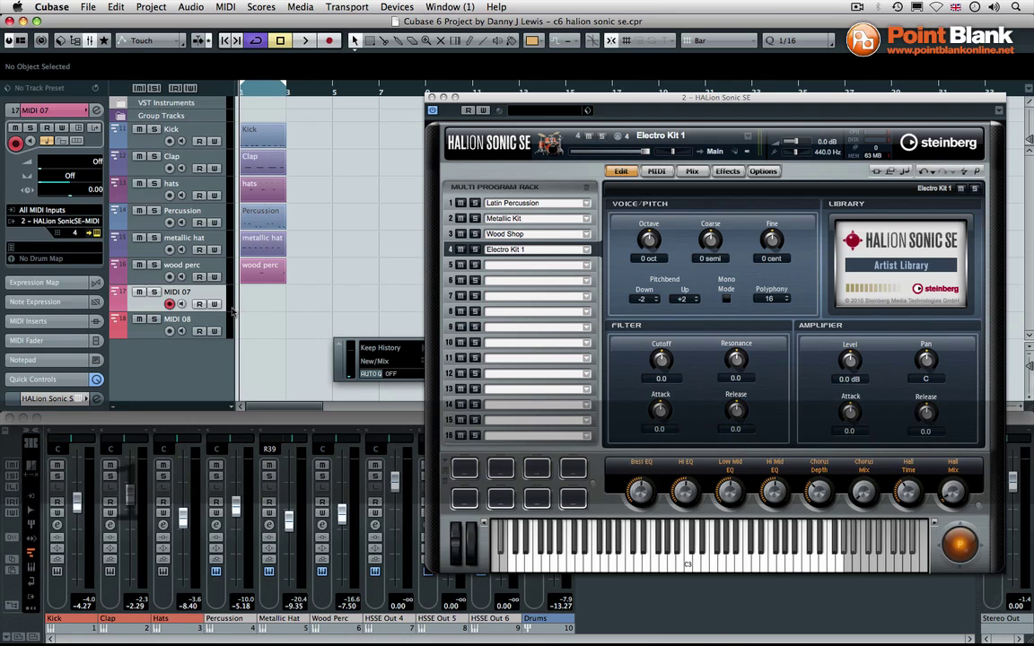
Record a two-bar part on the armed MIDI 07 track.
{"action": "key", "text": "KP_Enter"}
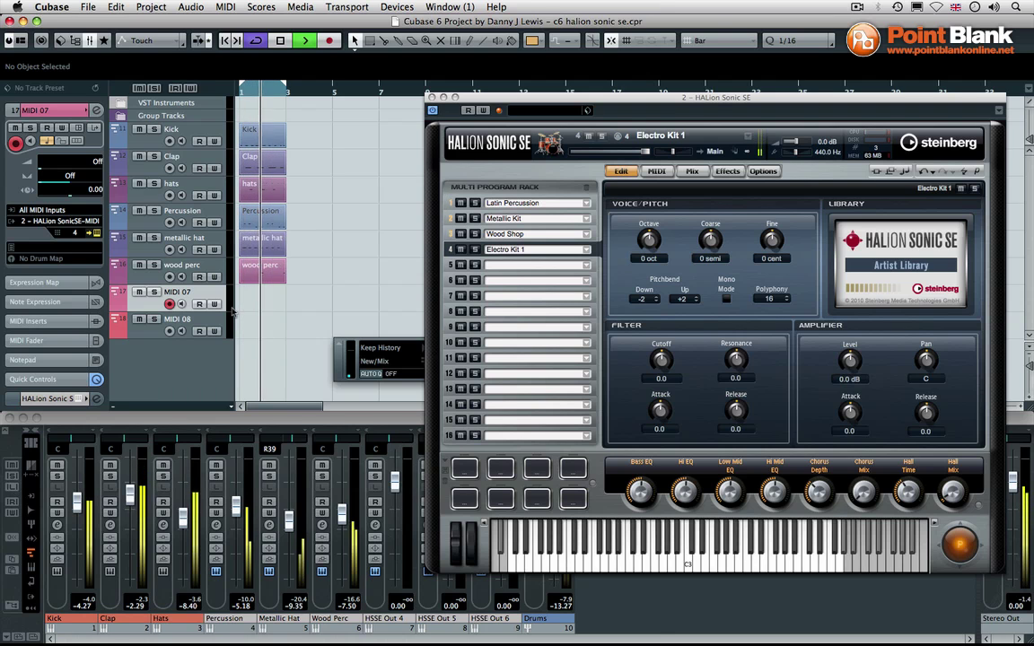
{"action": "key", "text": "KP_Multiply"}
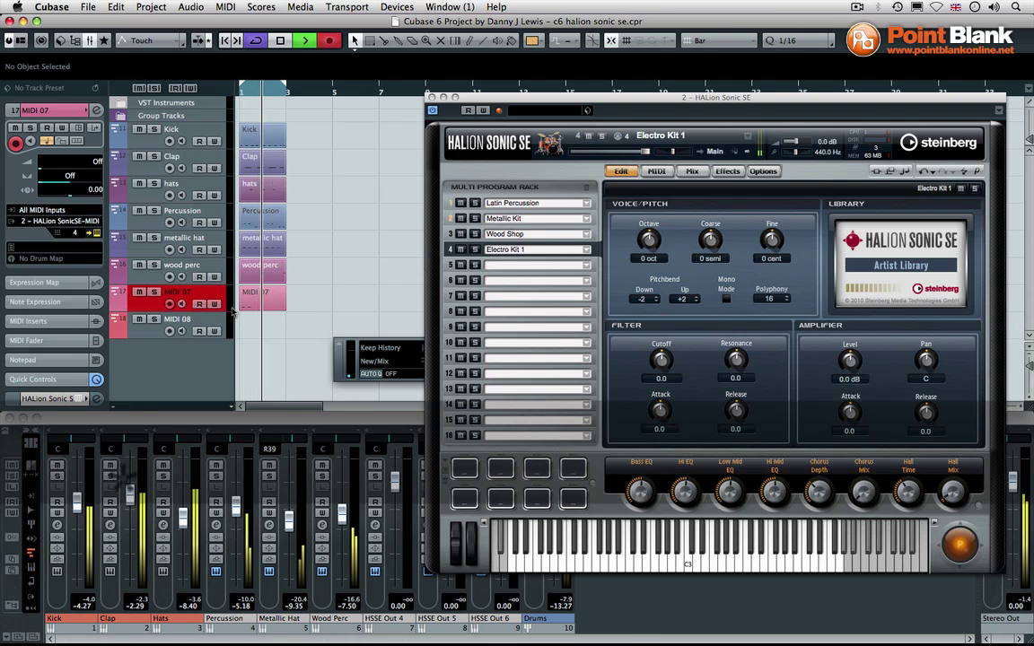
{"action": "key", "text": "space"}
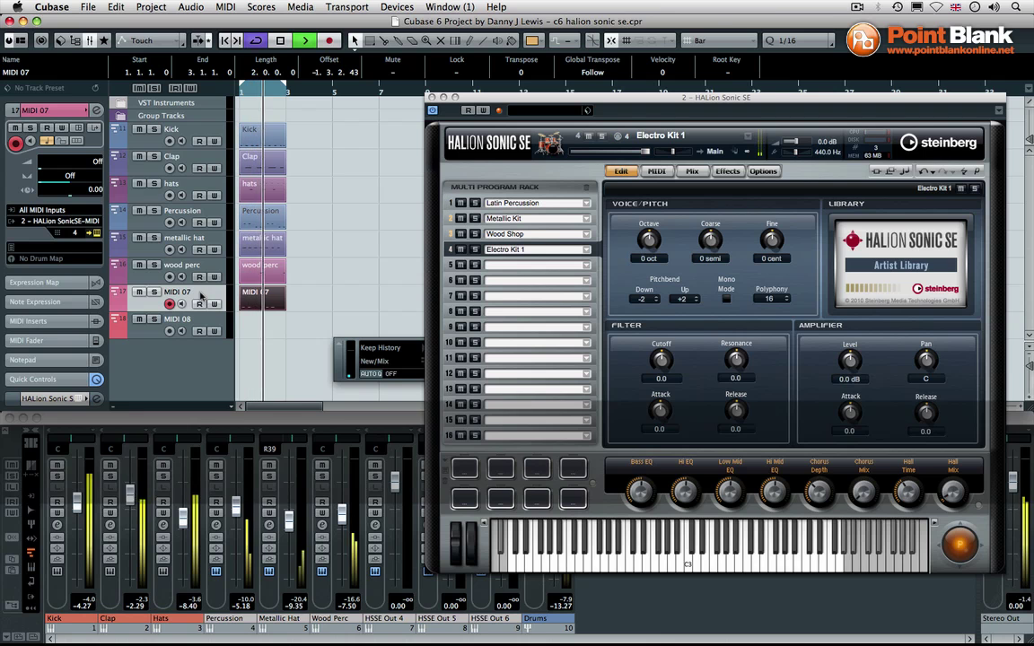
Rename the MIDI 07 track to 'Reverb Perc'.
{"action": "double_click", "coordinate": [199, 293]}
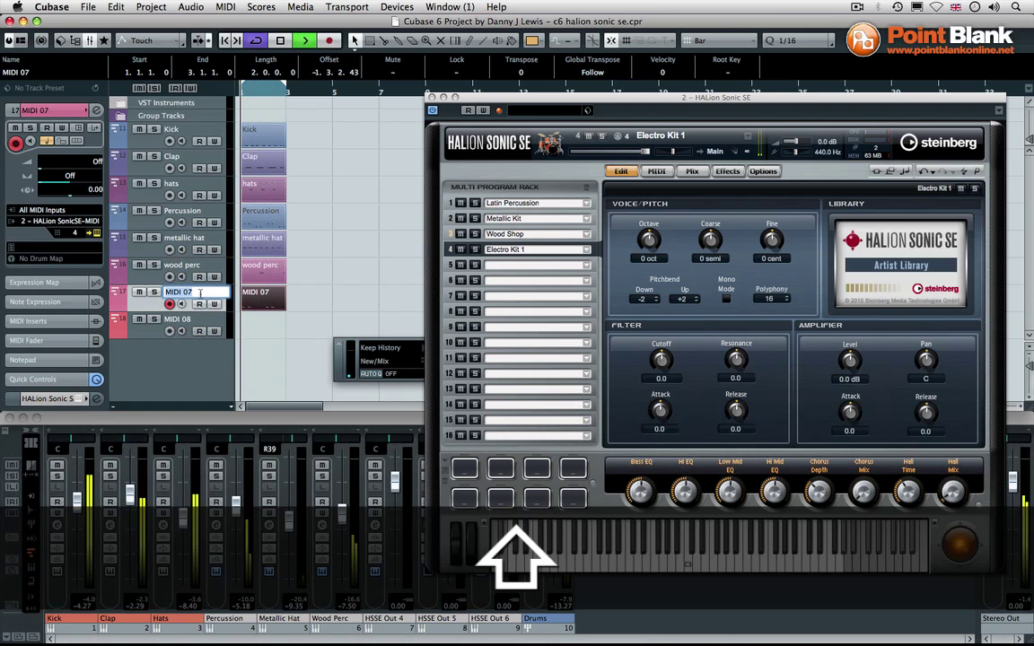
{"action": "type", "text": "Recerb"}
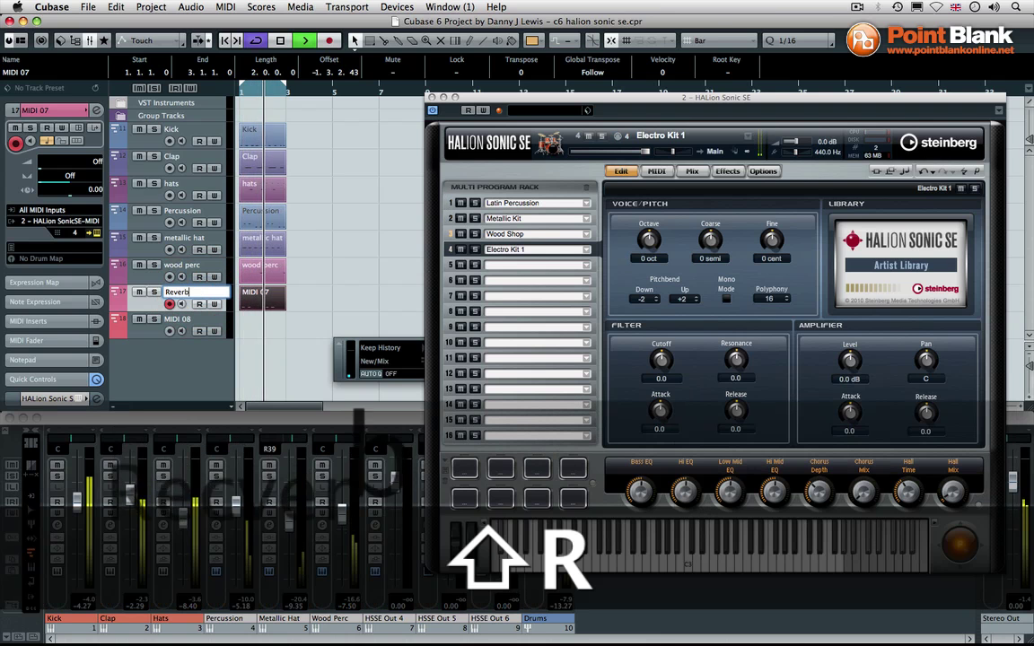
{"action": "type", "text": " Perc"}
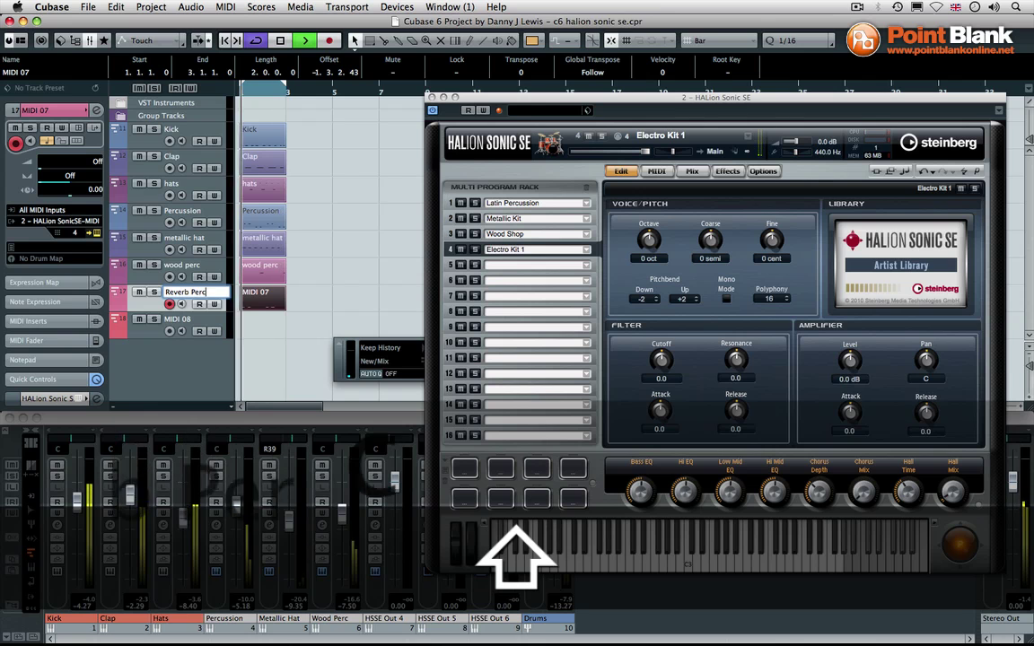
{"action": "key", "text": "Return"}
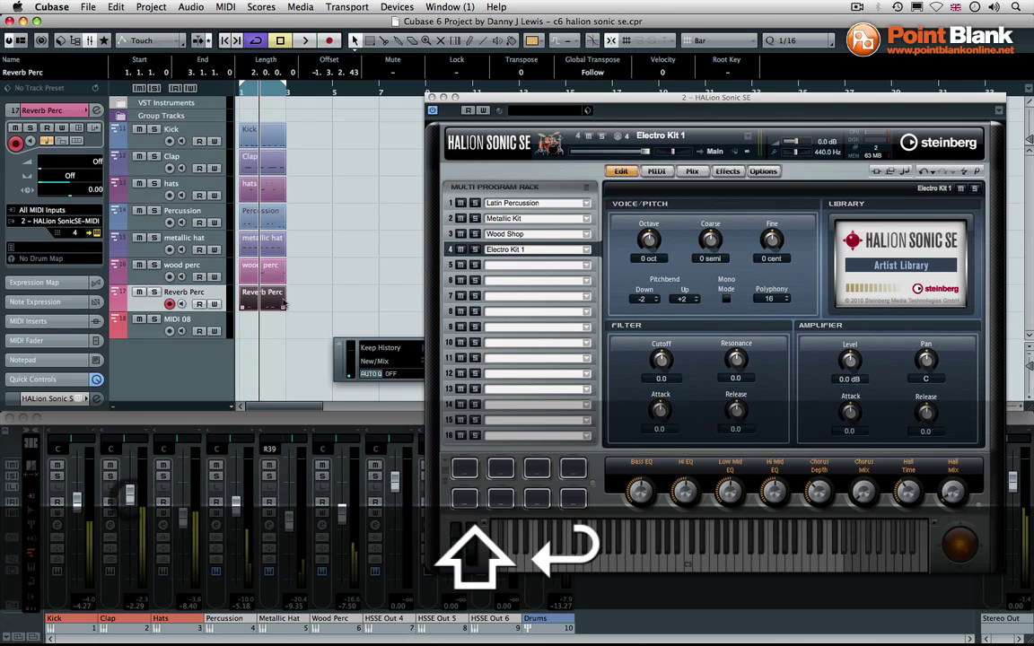
Stop the transport and send HALion slot 4's Electro Kit 1 to Out 4.
{"action": "left_click", "coordinate": [282, 299]}
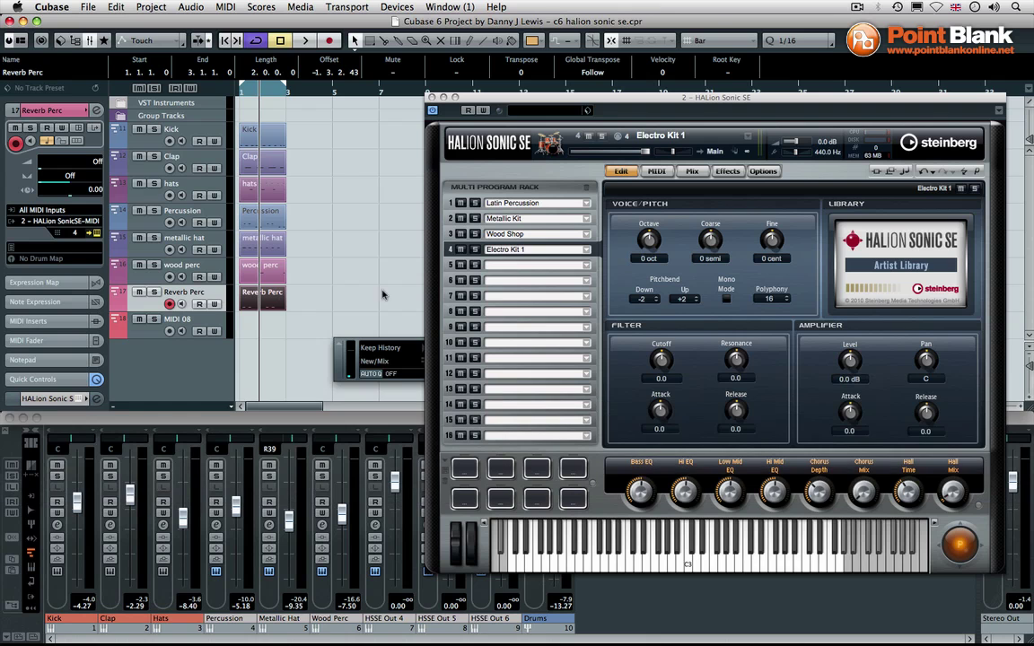
{"action": "left_click", "coordinate": [692, 170]}
{"action": "left_click", "coordinate": [965, 250]}
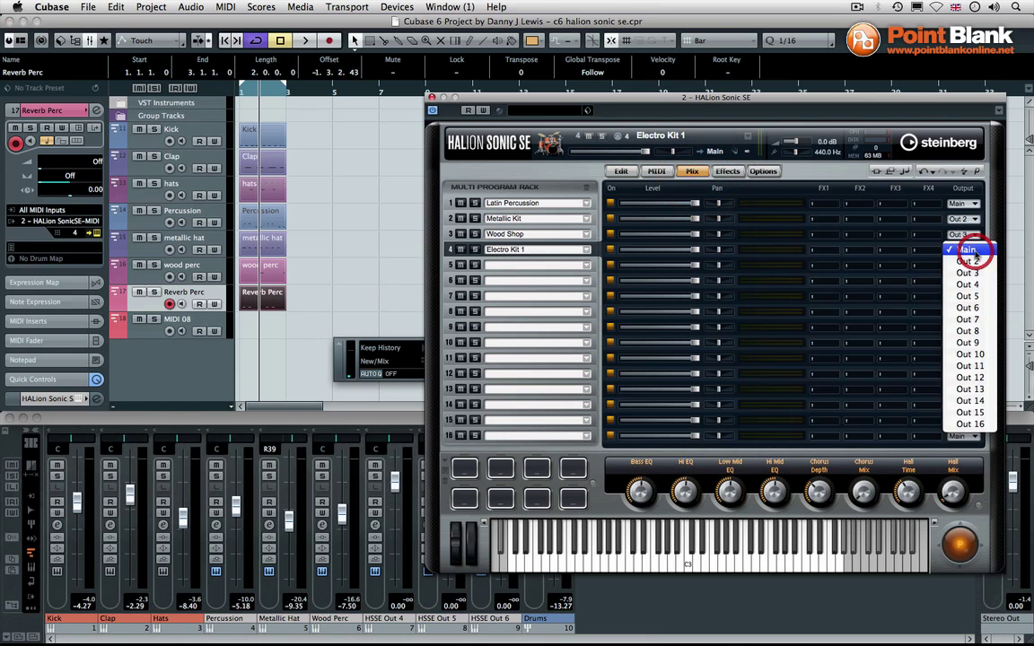
{"action": "left_click", "coordinate": [967, 290]}
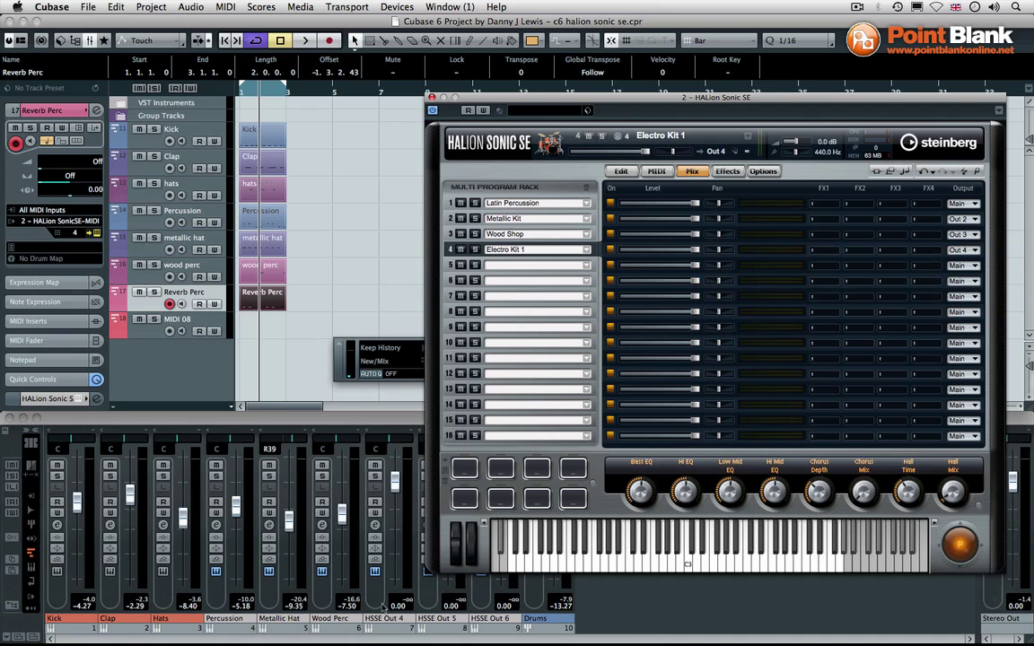
Rename the HSSE Out 4 mixer channel to 'Reverb Perc'.
{"action": "left_click", "coordinate": [398, 619]}
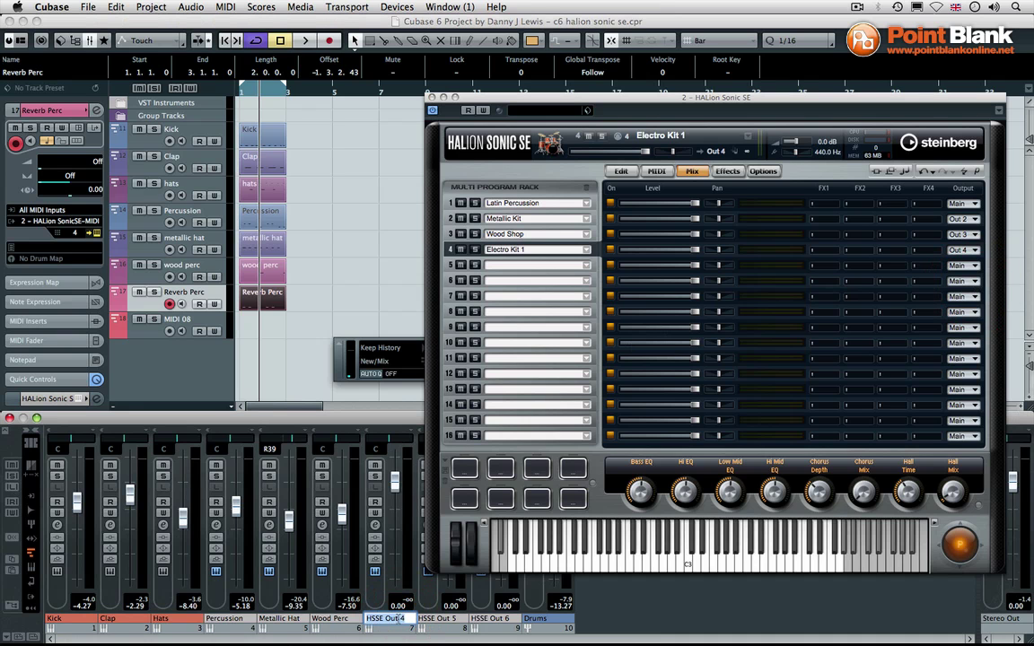
{"action": "type", "text": "Reverb P"}
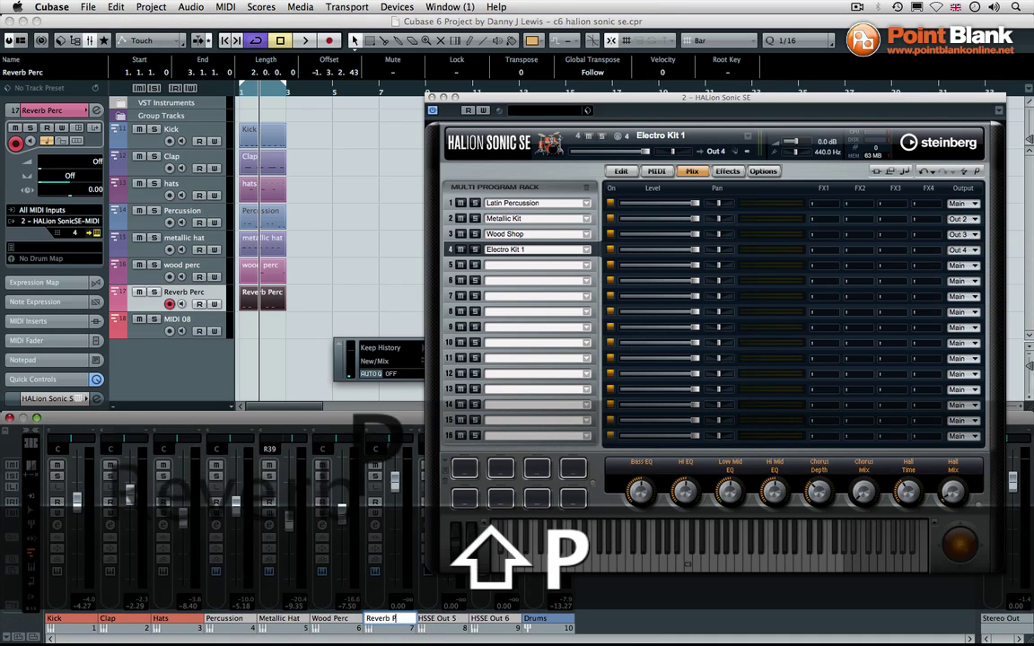
{"action": "type", "text": "erc"}
{"action": "key", "text": "Return"}
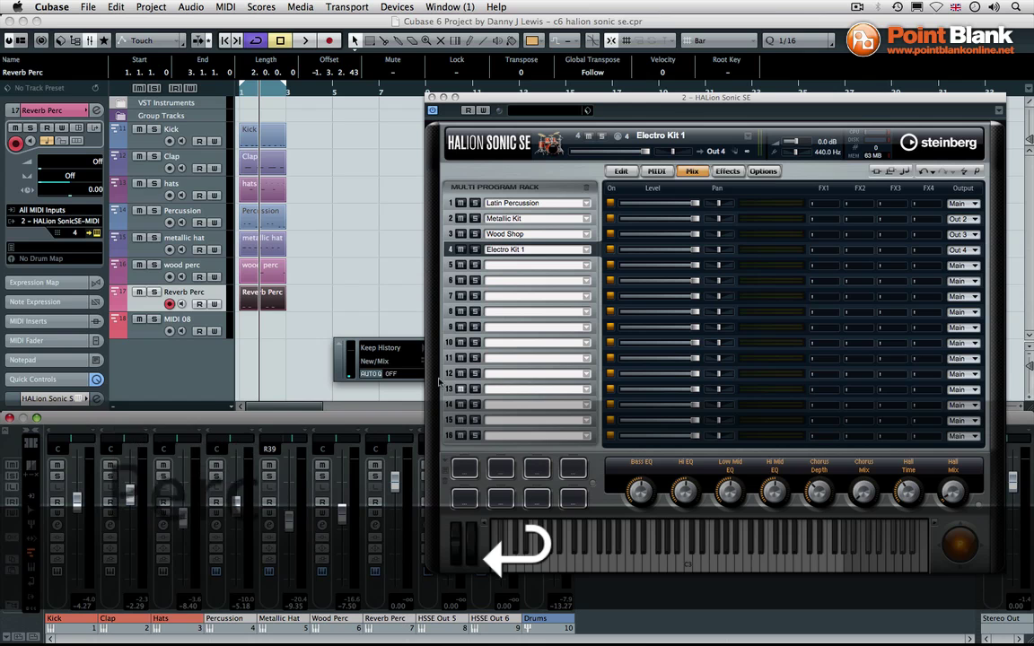
{"action": "left_click", "coordinate": [272, 332]}
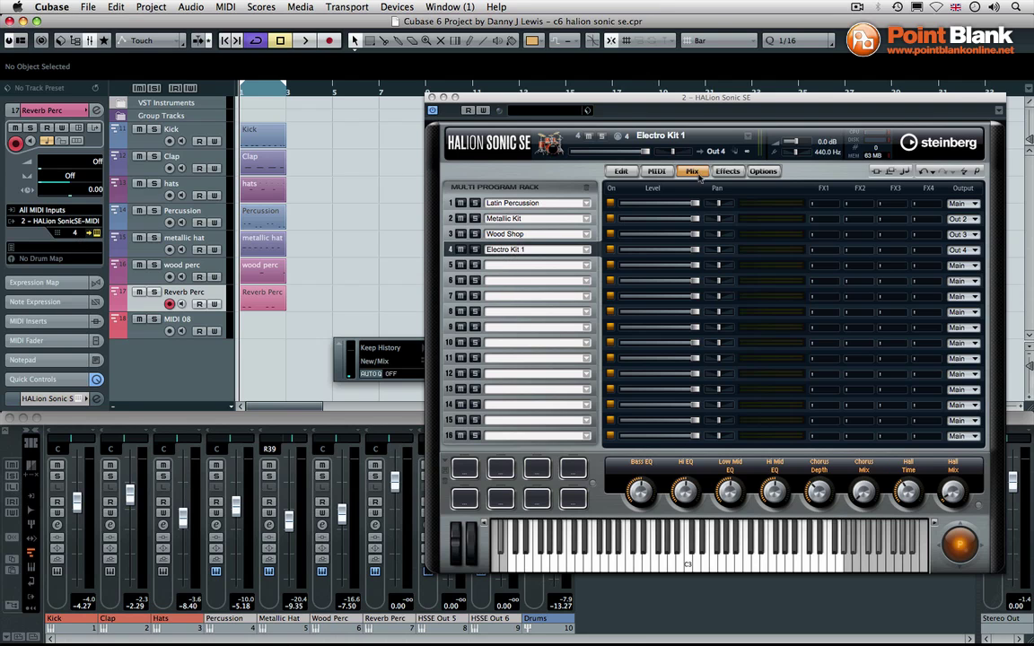
Bring HALion Sonic SE forward and verify slot 4's output is Out 4.
{"action": "left_click", "coordinate": [628, 158]}
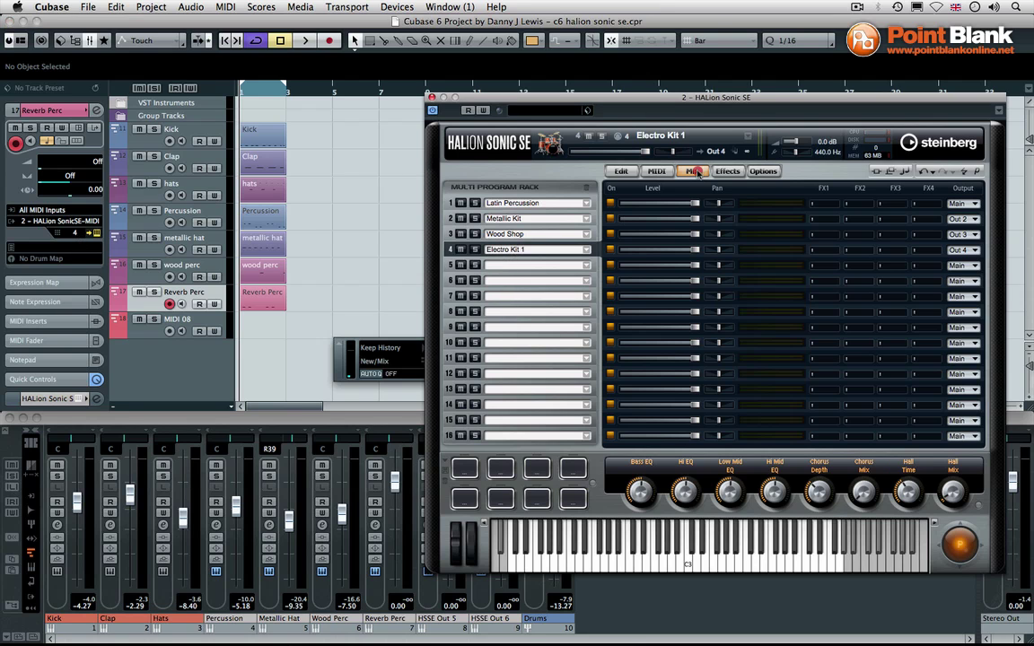
{"action": "left_click", "coordinate": [967, 255]}
{"action": "left_click", "coordinate": [967, 254]}
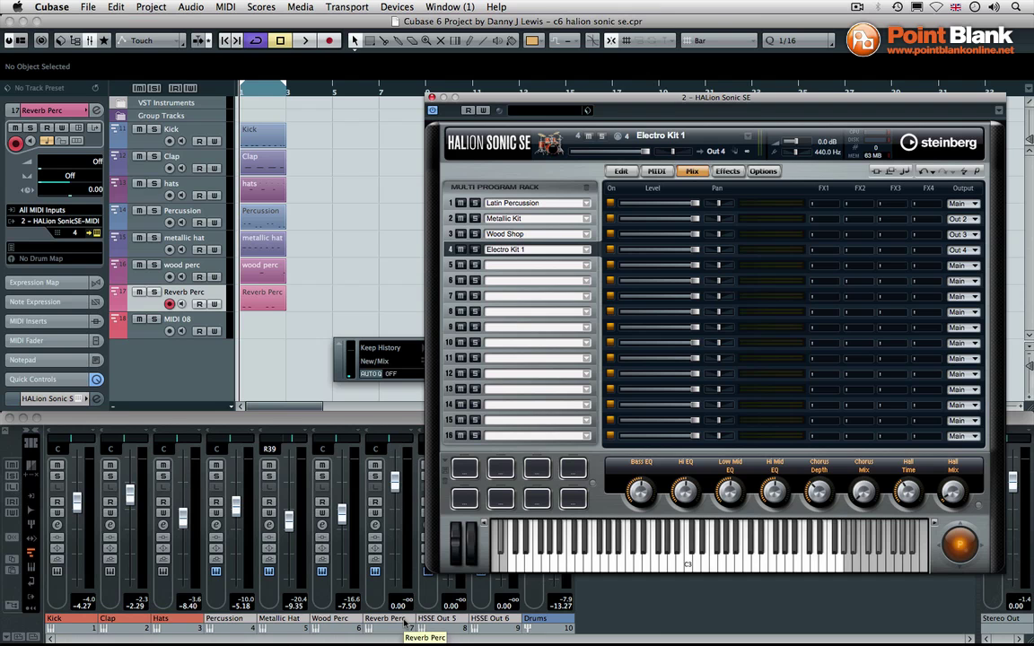
In the VST Instruments rack, confirm HALion's outputs Main through Out 6 are active, then reopen its panel.
{"action": "left_click", "coordinate": [431, 97]}
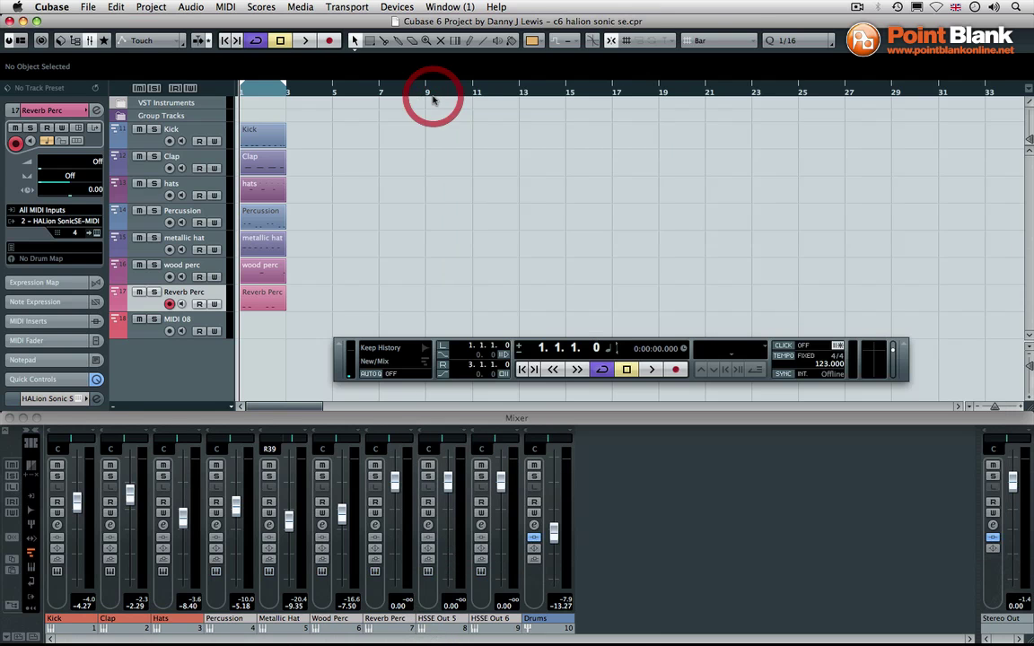
{"action": "left_click", "coordinate": [396, 6]}
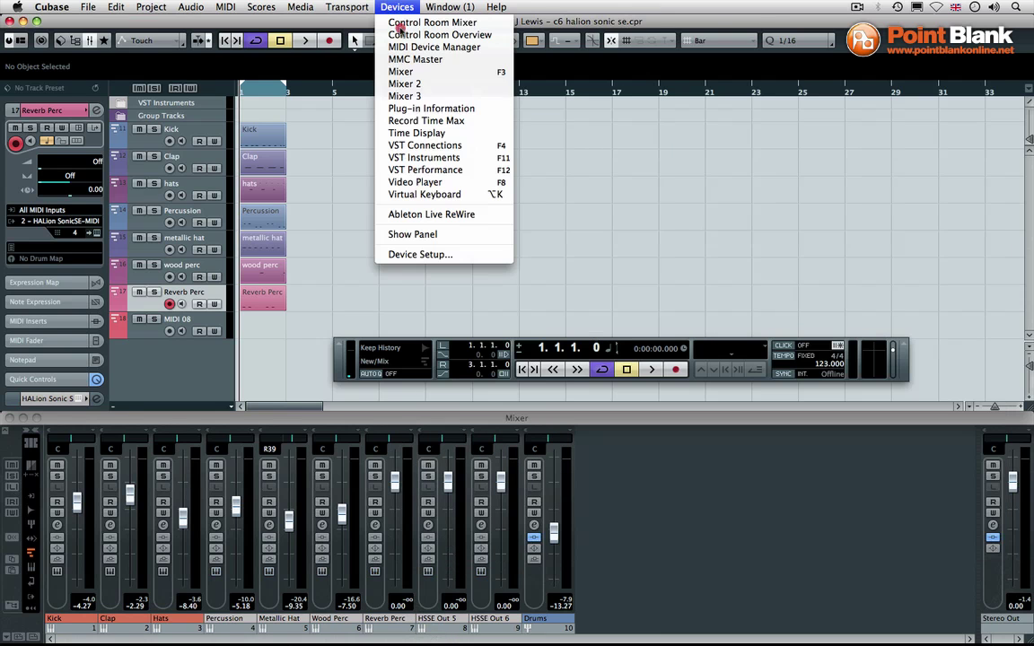
{"action": "left_click", "coordinate": [423, 157]}
{"action": "left_click", "coordinate": [418, 197]}
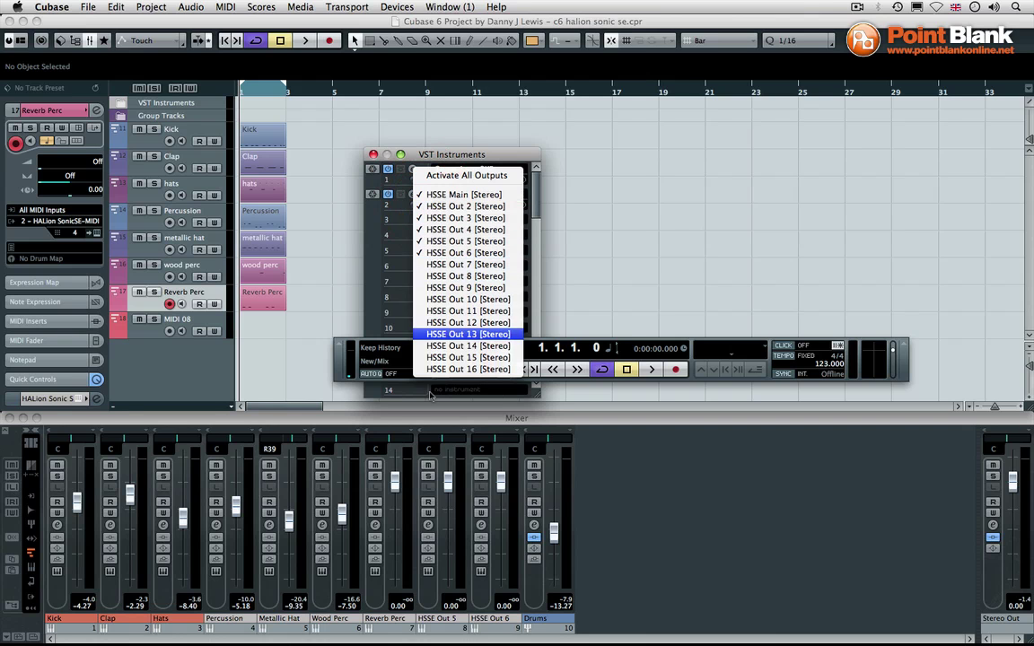
{"action": "left_click", "coordinate": [585, 218]}
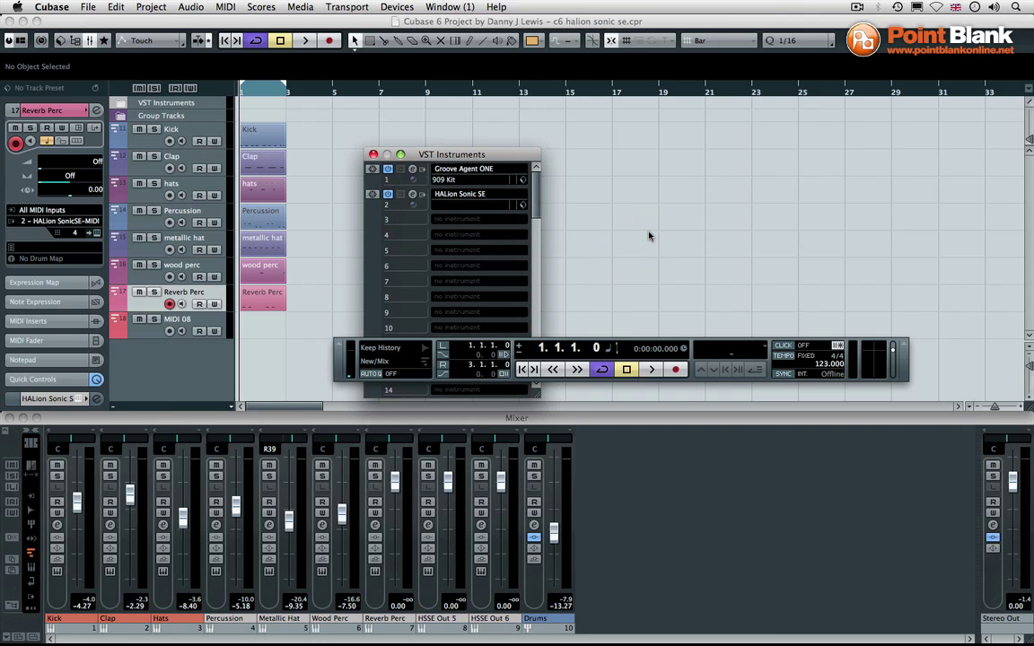
{"action": "left_click", "coordinate": [412, 195]}
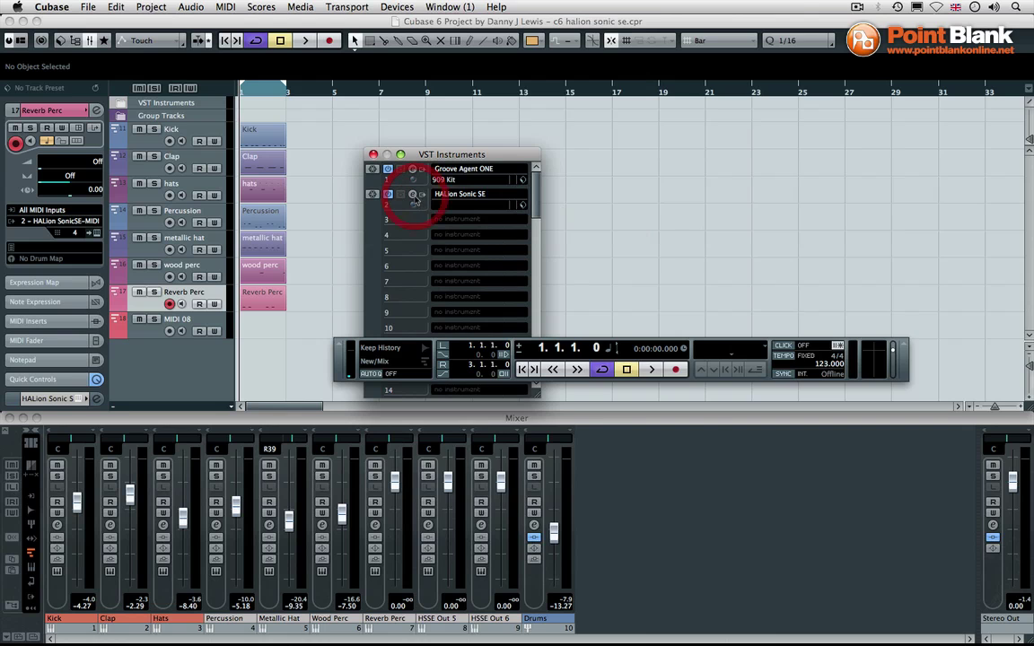